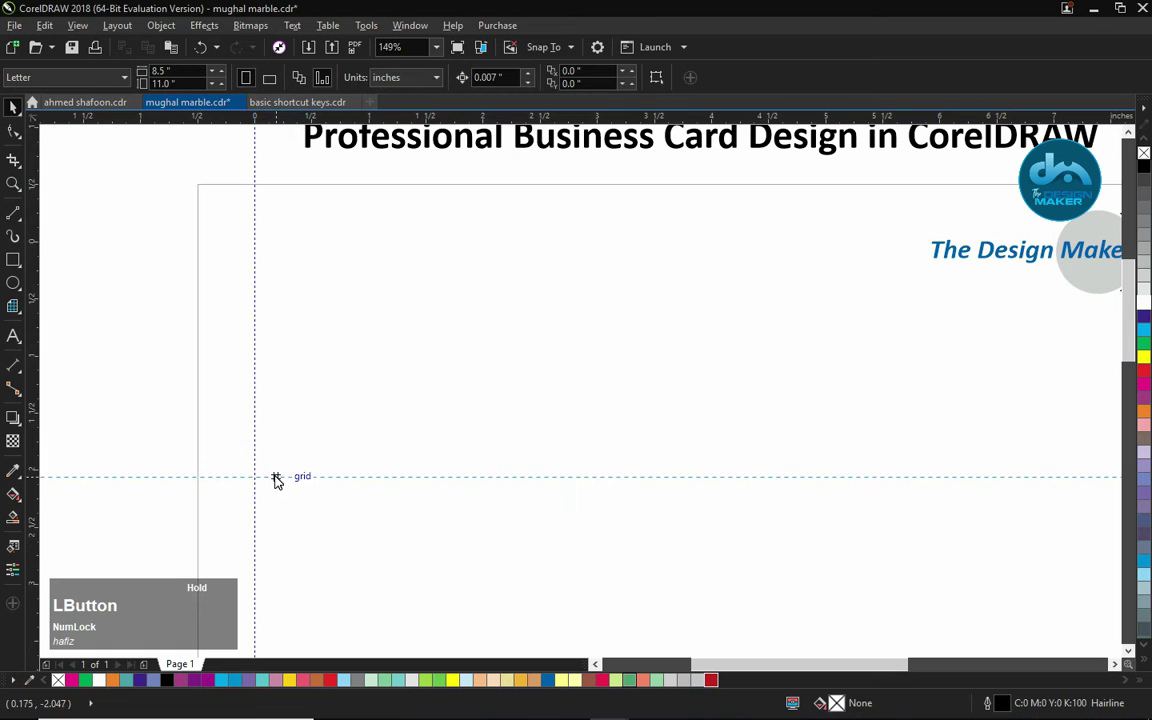
# Add a vertical guideline at 3.5 inches and a horizontal guideline at 0 inches.
pyautogui.moveTo(57, 285); pyautogui.dragTo(655, 266)
pyautogui.moveTo(368, 116); pyautogui.dragTo(369, 243)
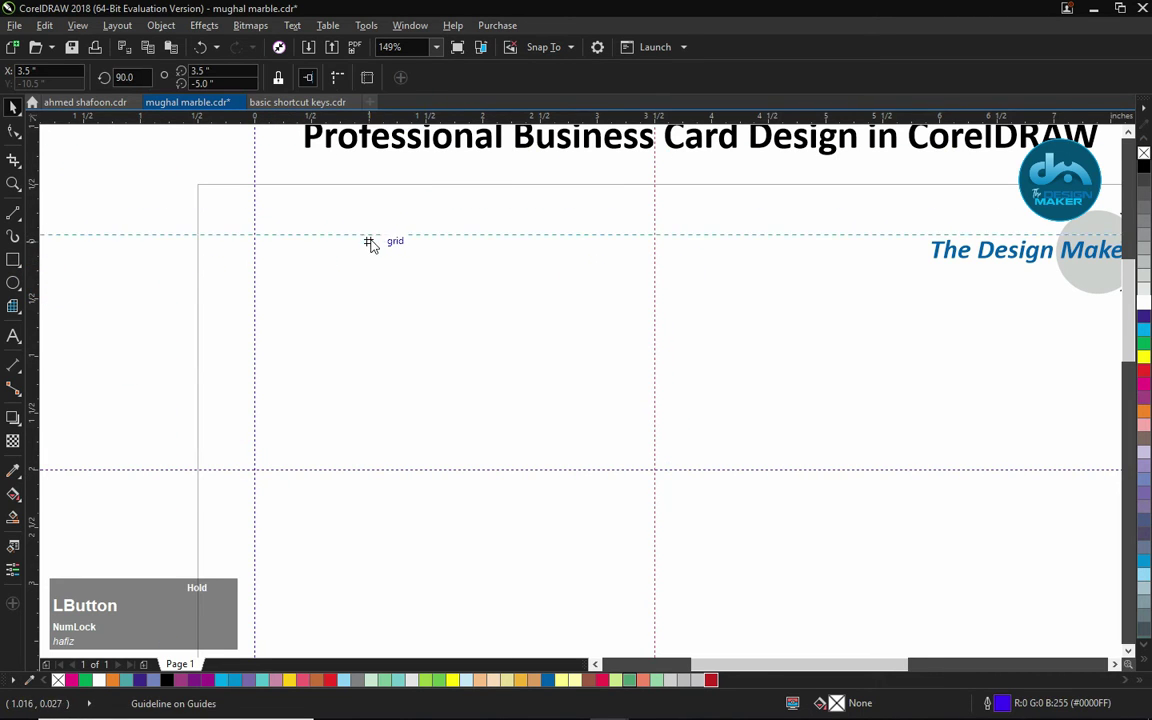
pyautogui.click(358, 336)
# Draw a 3.5 by 2 inch rectangle between the four guidelines as the card outline.
pyautogui.press('F6')
pyautogui.moveTo(255, 242); pyautogui.dragTo(655, 469)
pyautogui.press('space')
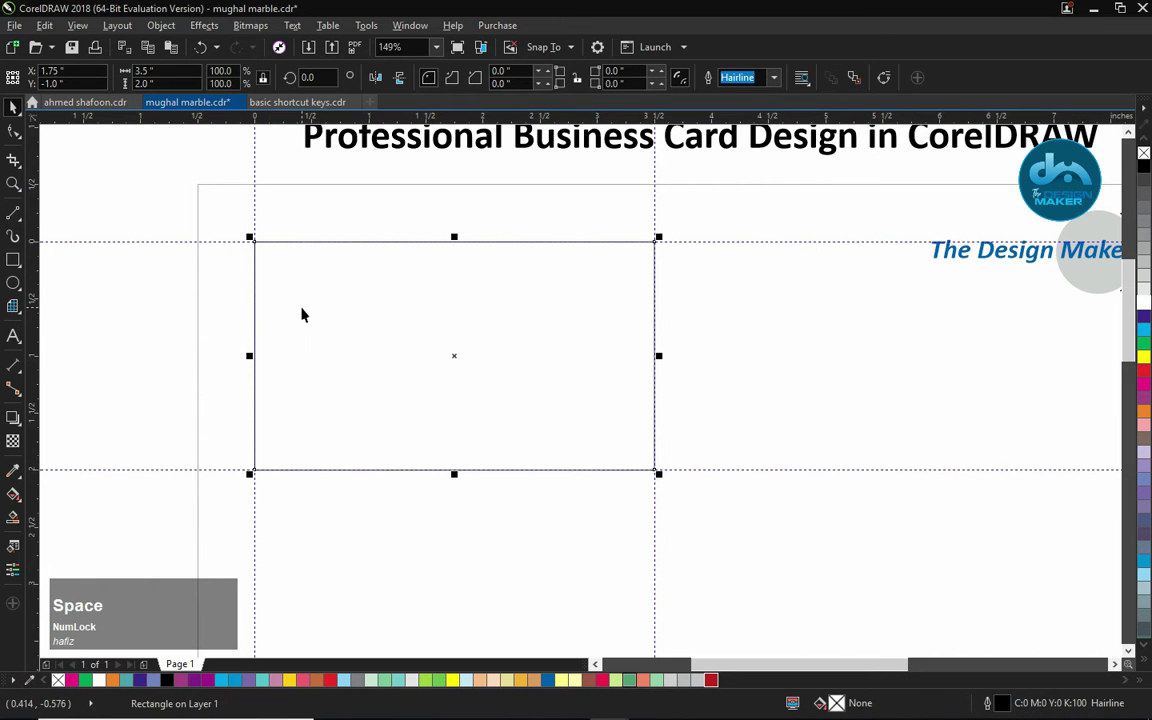
# Add four inner margin guidelines about 0.188 inch inside the card's edges.
pyautogui.press('F2')
pyautogui.moveTo(198, 198); pyautogui.dragTo(728, 514)
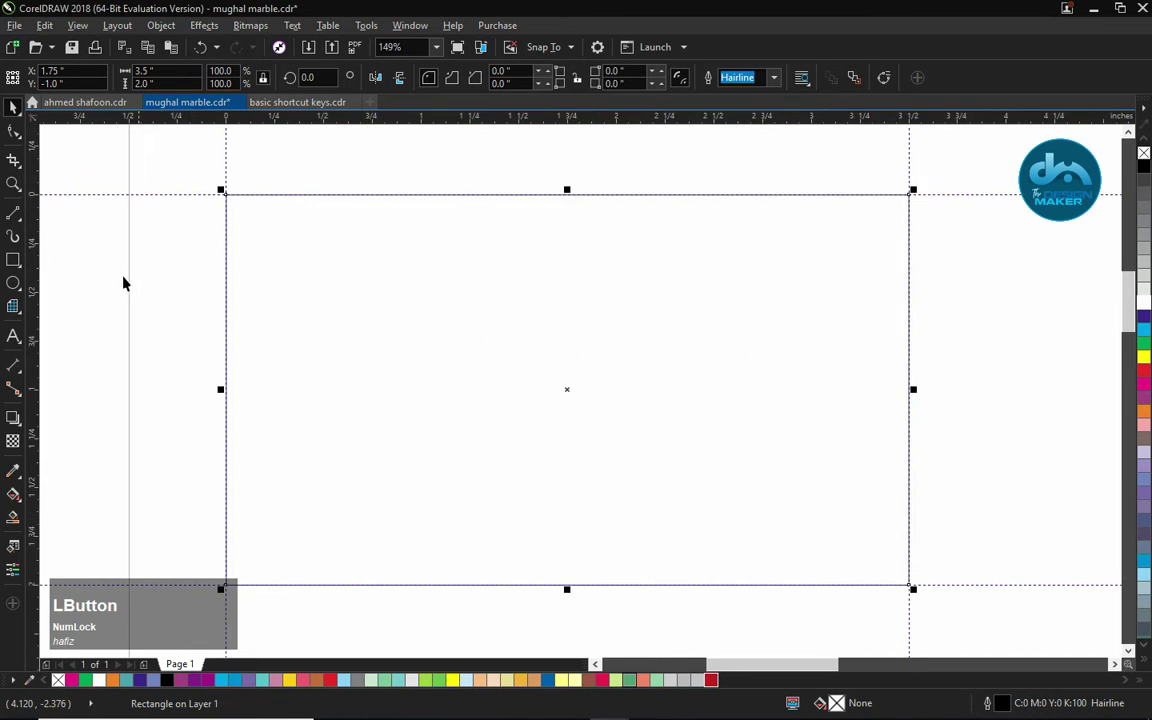
pyautogui.click(118, 270)
pyautogui.moveTo(34, 220); pyautogui.dragTo(265, 238)
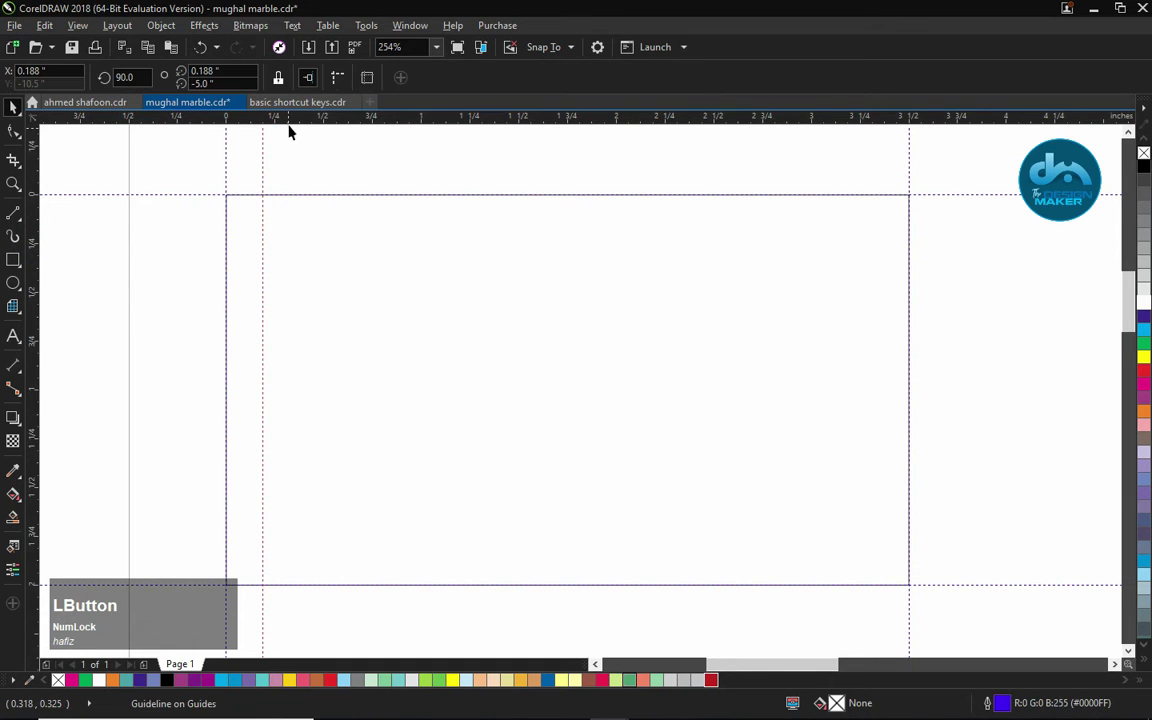
pyautogui.moveTo(290, 120); pyautogui.dragTo(290, 231)
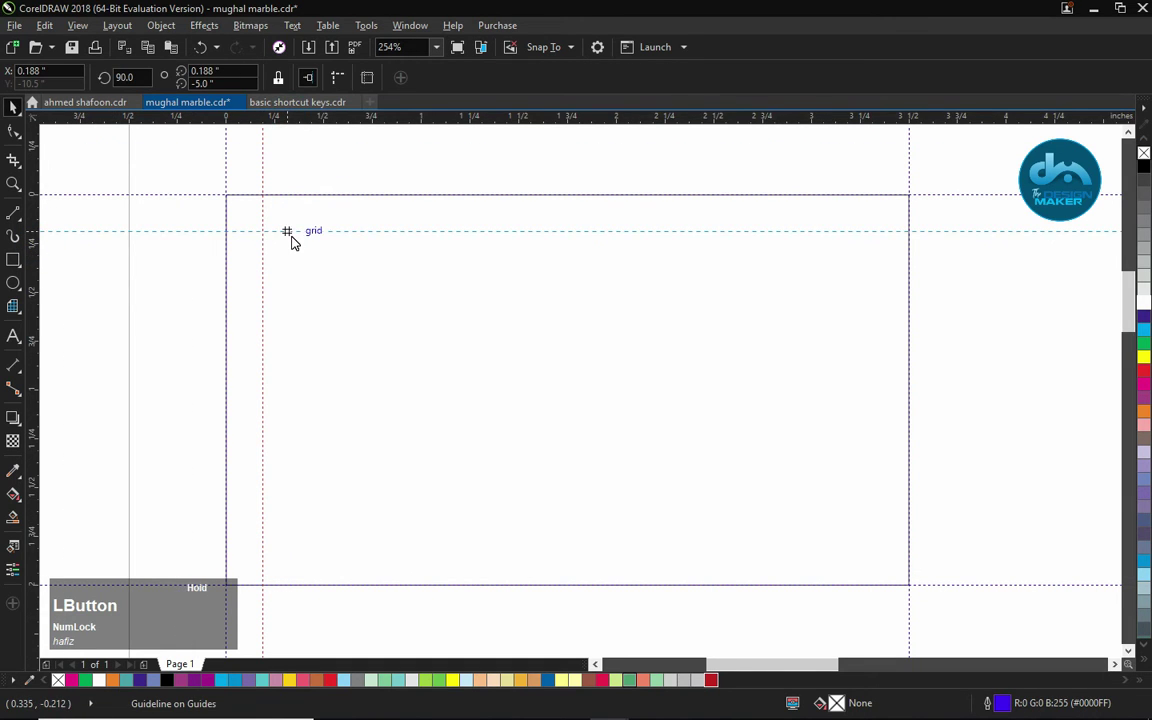
pyautogui.click(40, 218)
pyautogui.moveTo(38, 218); pyautogui.dragTo(872, 246)
pyautogui.moveTo(515, 117); pyautogui.dragTo(501, 548)
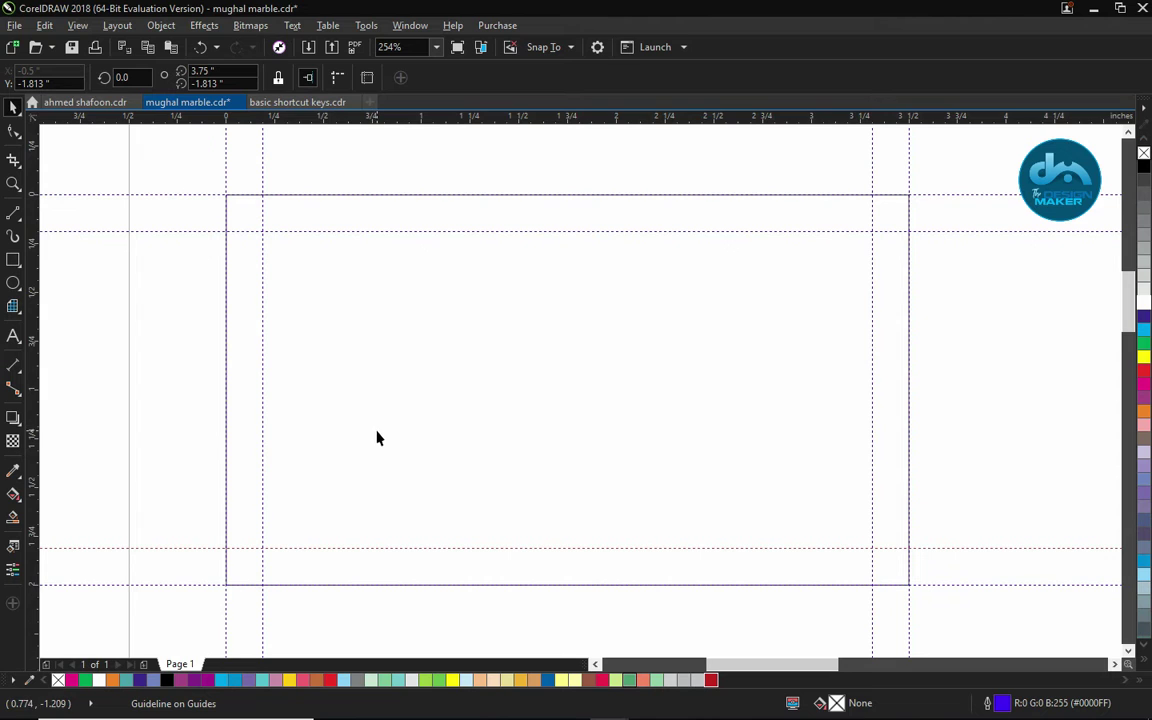
pyautogui.keyDown('ctrl'); pyautogui.click(470, 391); pyautogui.keyUp('ctrl')
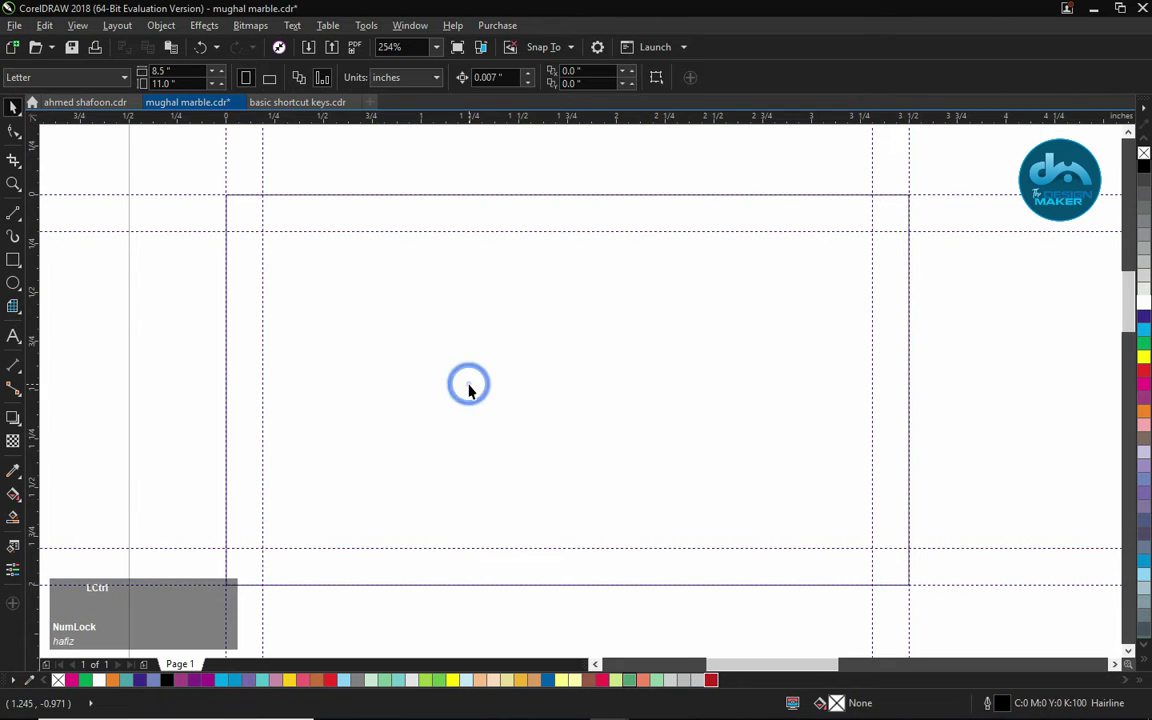
# Draw a rectangle about 1.504 by 0.669 inches ending at the card's right edge and set its height to 0.85 inch.
pyautogui.press('F6')
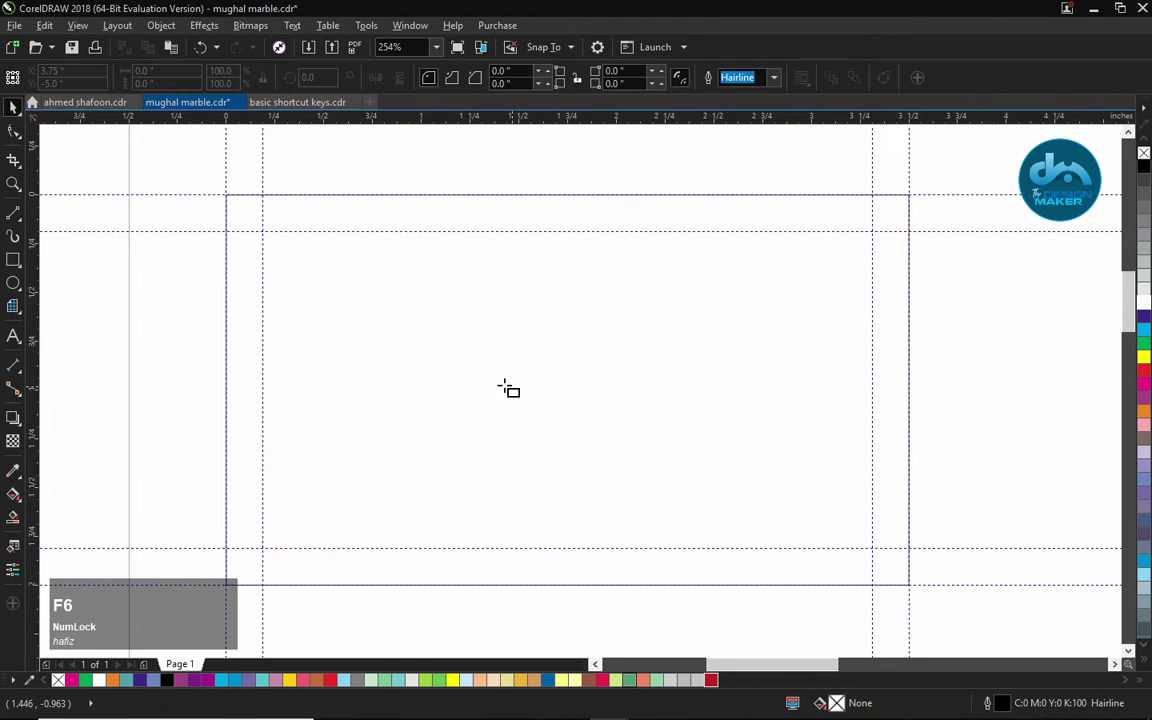
pyautogui.moveTo(615, 351); pyautogui.dragTo(910, 481)
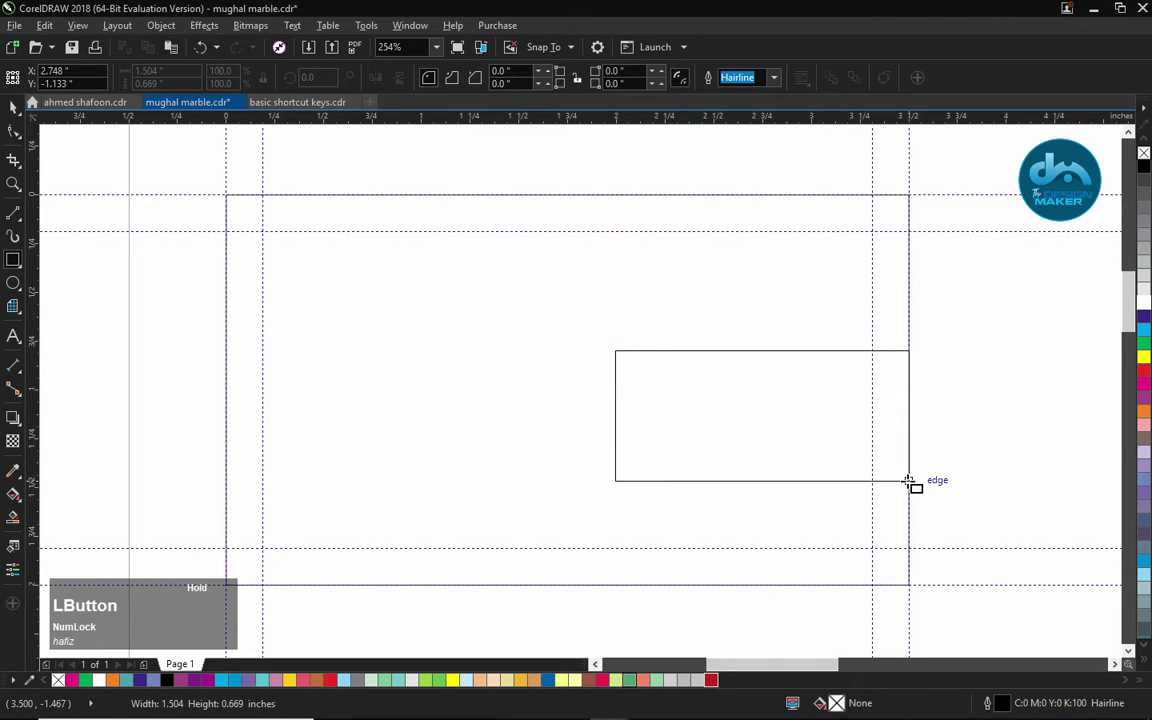
pyautogui.press('space')
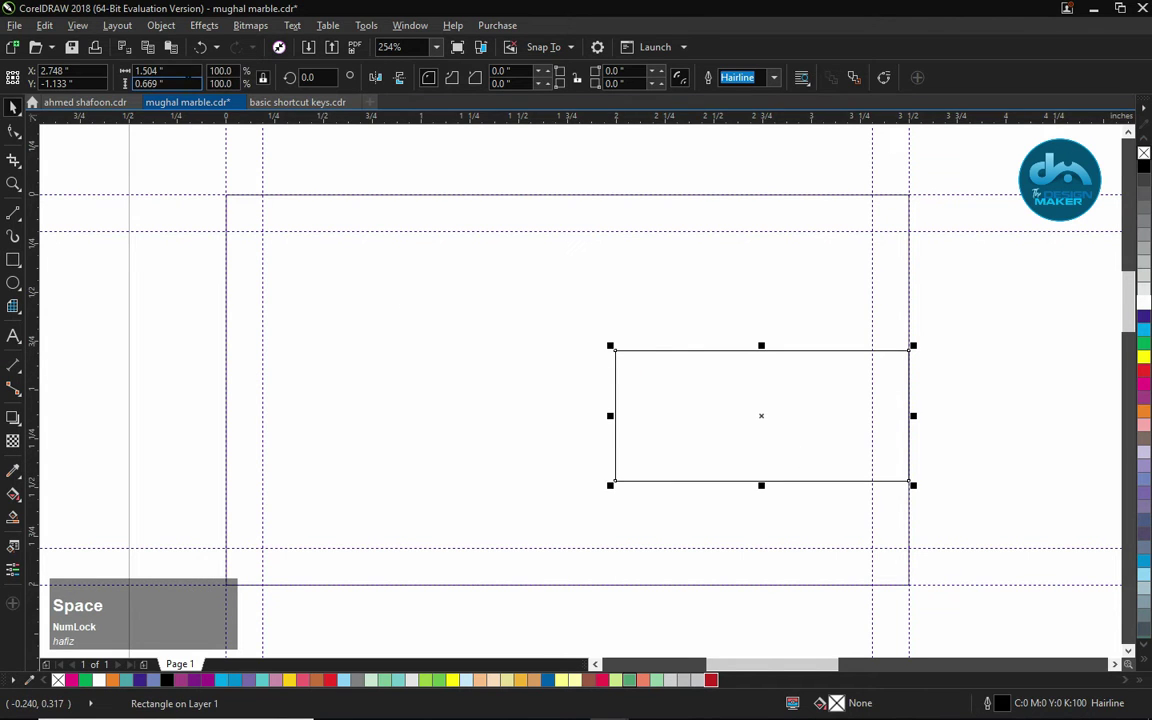
pyautogui.click(186, 83)
pyautogui.write('.85')
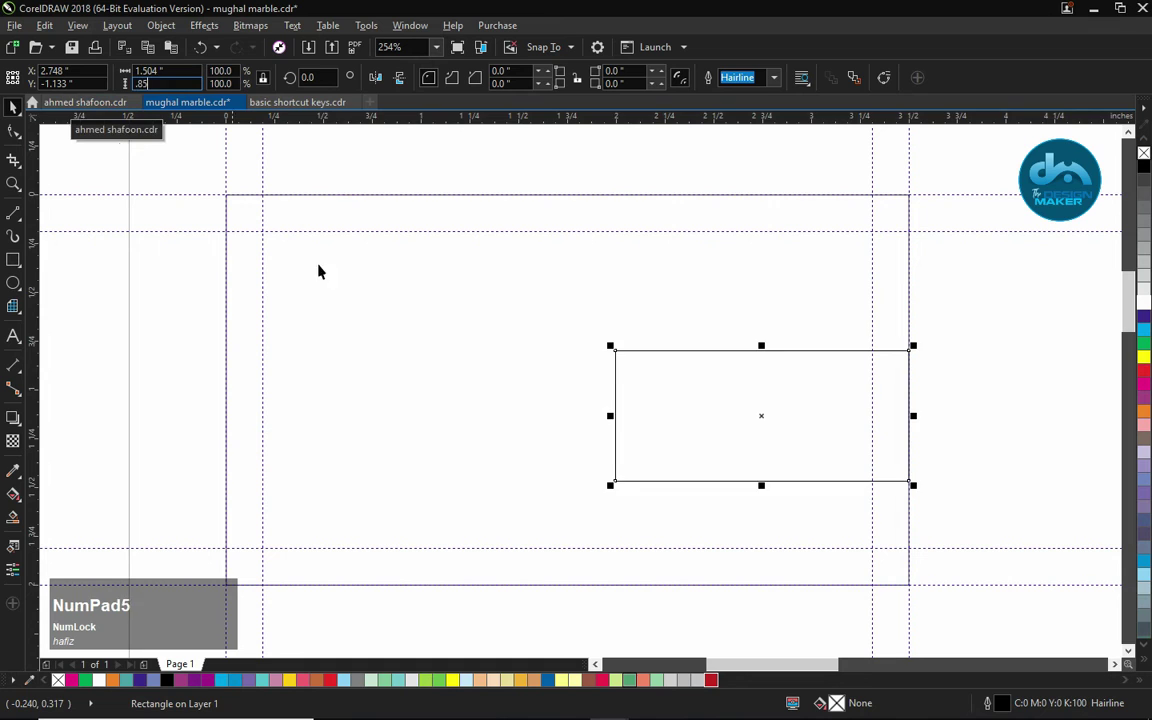
pyautogui.press('KP_Enter')
# Stretch the inner rectangle to the card's left edge so it forms a full-width band.
pyautogui.moveTo(757, 418); pyautogui.dragTo(730, 419)
pyautogui.moveTo(533, 413); pyautogui.dragTo(612, 420)
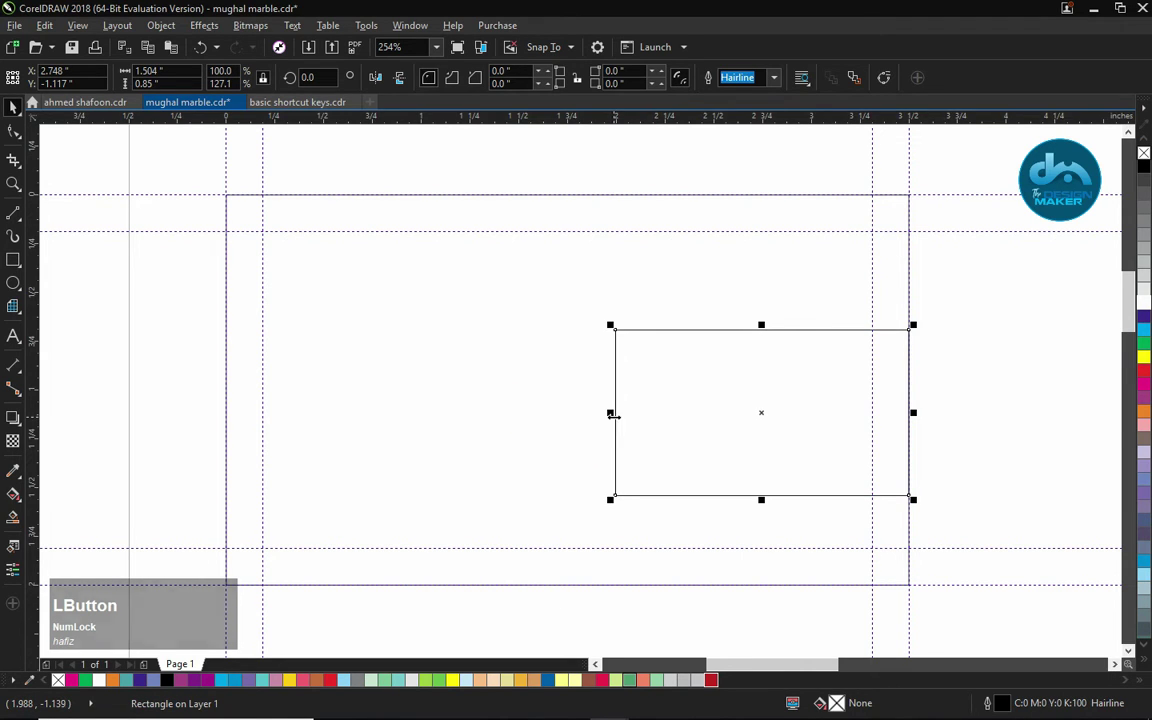
pyautogui.moveTo(610, 412); pyautogui.dragTo(226, 410)
pyautogui.click(558, 307)
# Draw a 45-degree line about 0.68 inch long across the band's upper edge and mirror a copy below it to form a right-pointing chevron.
pyautogui.press('F5')
pyautogui.click(618, 312)
pyautogui.click(717, 411)
pyautogui.press('space')
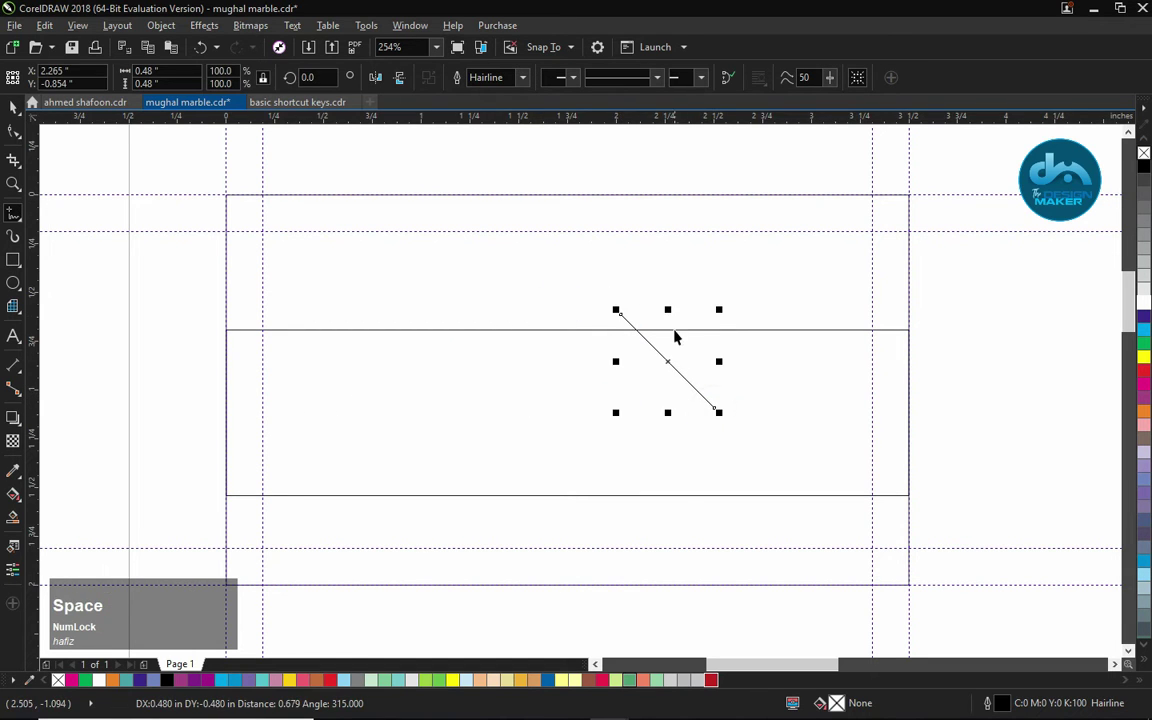
pyautogui.moveTo(668, 310); pyautogui.dragTo(689, 514)
pyautogui.rightClick(689, 514)
# Combine the two chevron lines into one curve and centre it vertically on the band.
pyautogui.moveTo(550, 286); pyautogui.dragTo(737, 532)
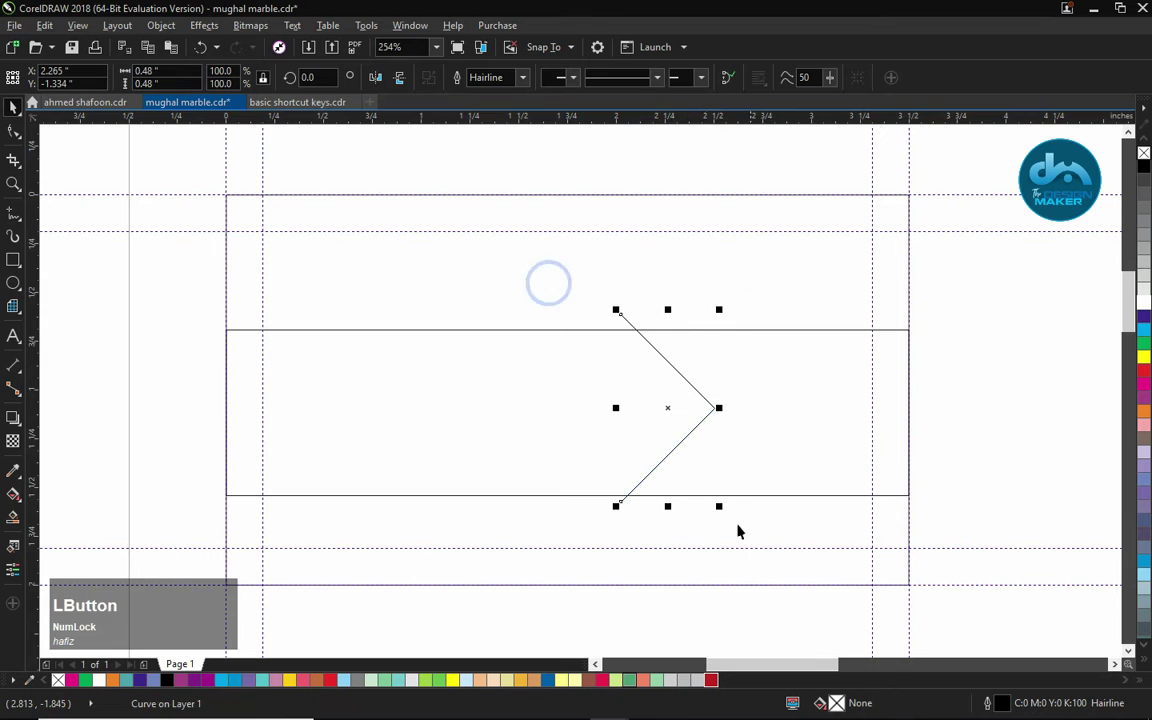
pyautogui.hotkey('ctrl', 'l')
pyautogui.keyDown('shift'); pyautogui.click(756, 494); pyautogui.keyUp('shift')
pyautogui.press('e')
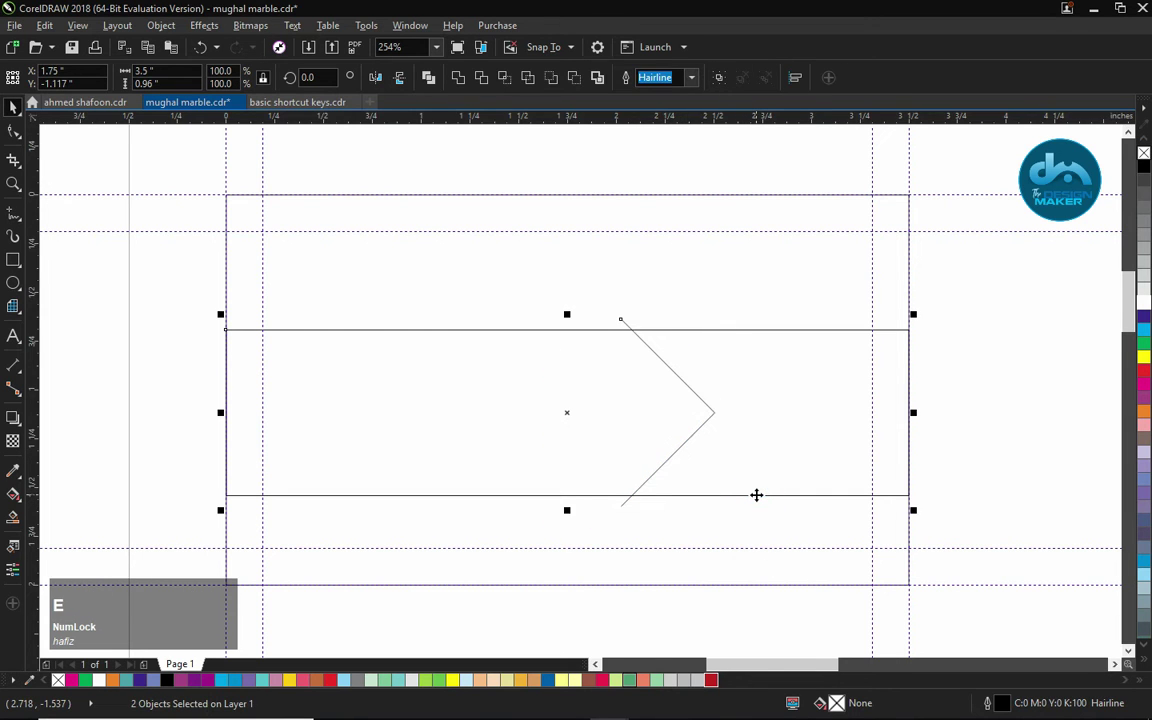
# Join the two end nodes at the chevron's tip and move the chevron left to about X 2.043 inches.
pyautogui.moveTo(573, 292); pyautogui.dragTo(736, 528)
pyautogui.doubleClick(672, 416)
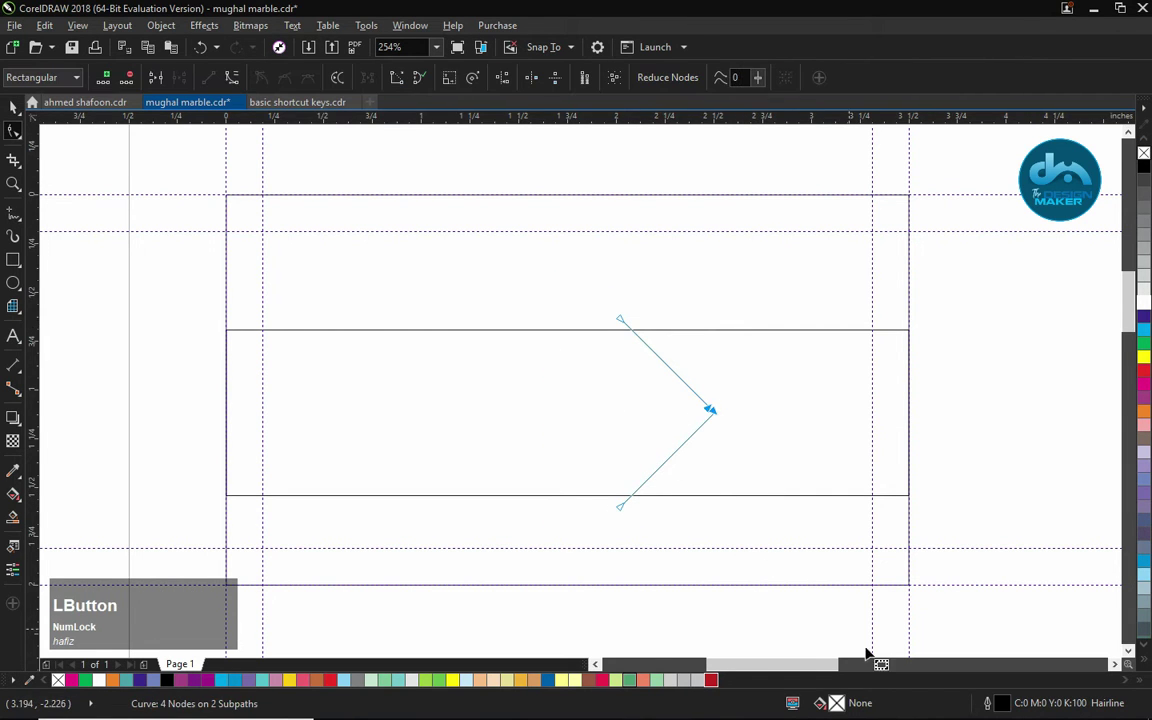
pyautogui.click(153, 78)
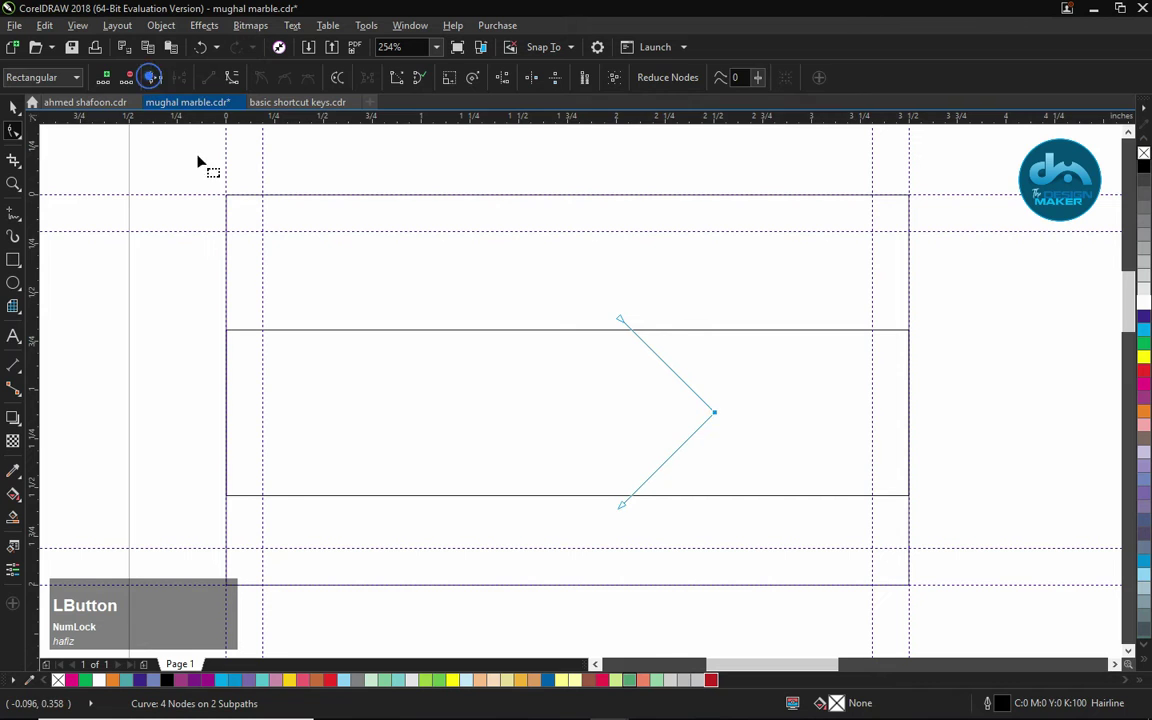
pyautogui.press('space')
pyautogui.moveTo(667, 416); pyautogui.dragTo(629, 416)
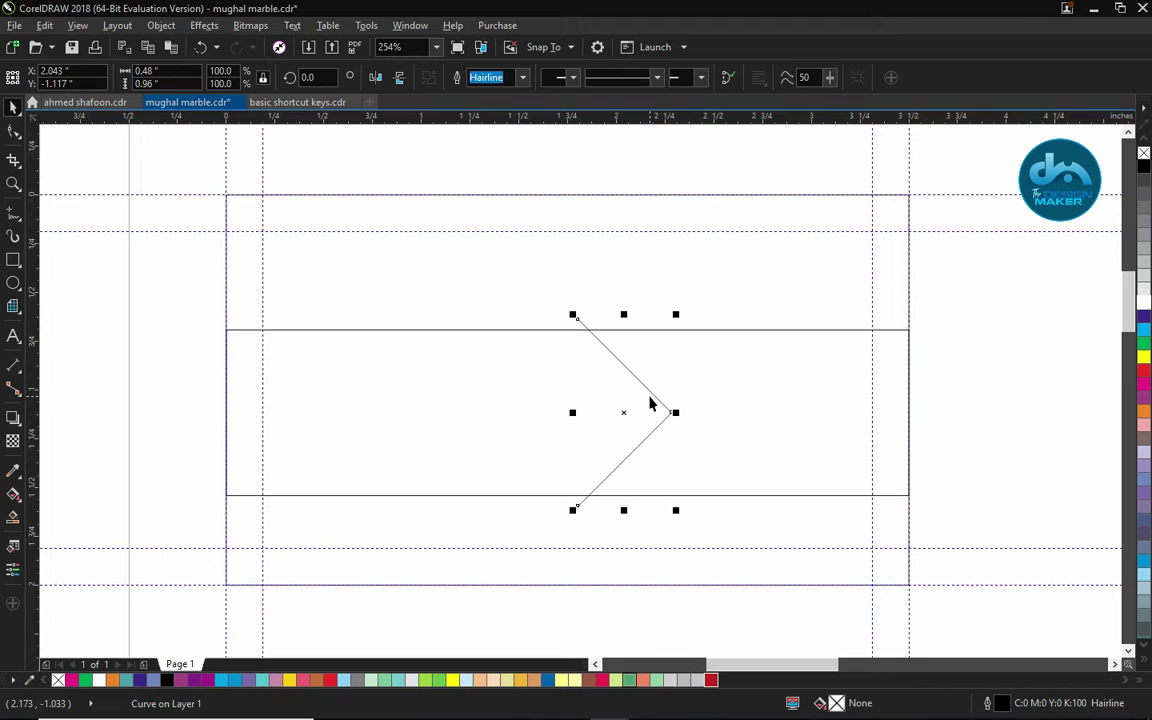
# Split the band in two by trimming it with the chevron, deleting the chevron line and breaking the band apart.
pyautogui.keyDown('shift'); pyautogui.click(629, 330); pyautogui.keyUp('shift')
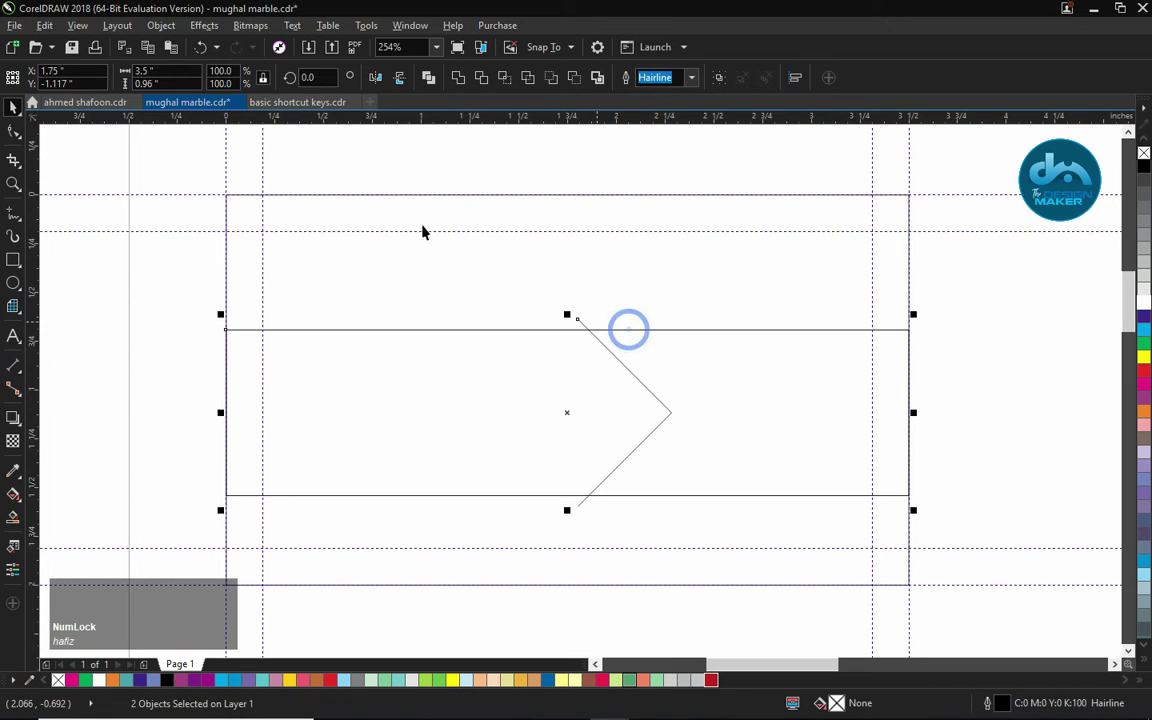
pyautogui.click(481, 78)
pyautogui.moveTo(545, 296); pyautogui.dragTo(601, 322)
pyautogui.press('Delete')
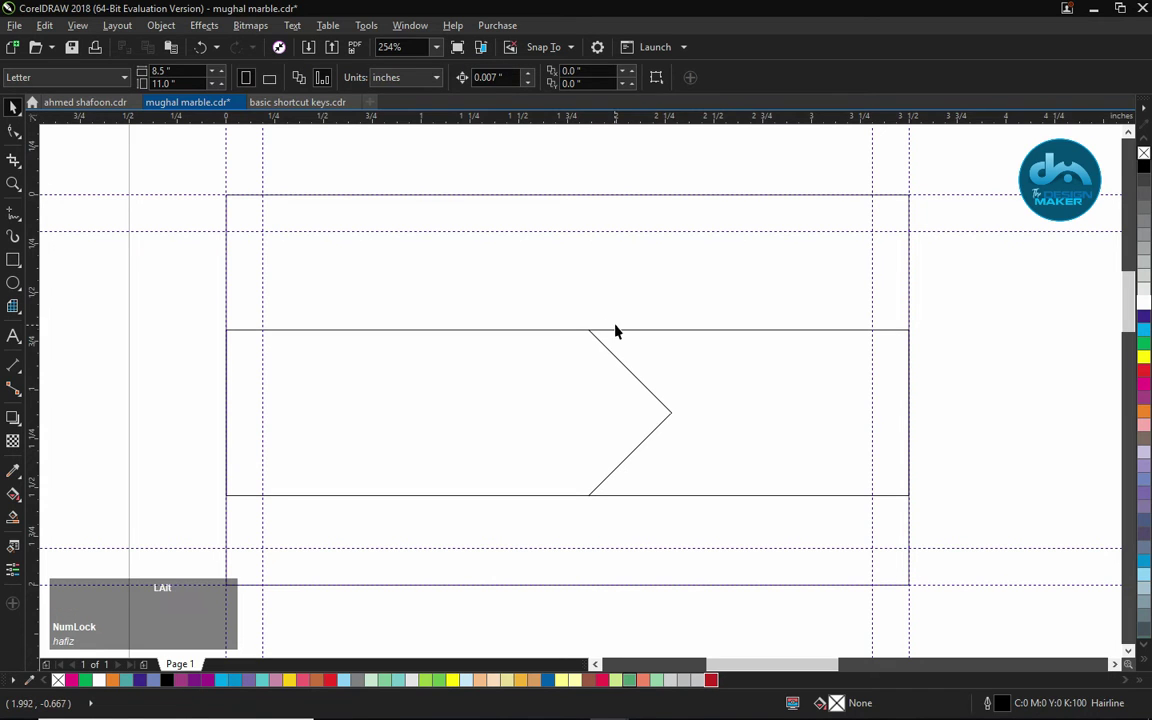
pyautogui.click(640, 331)
pyautogui.hotkey('ctrl', 'k')
pyautogui.moveTo(514, 303); pyautogui.dragTo(558, 391)
# Give the right band piece a red fill (C0 M100 Y100 K20) without an outline and send it to the back.
pyautogui.click(652, 326)
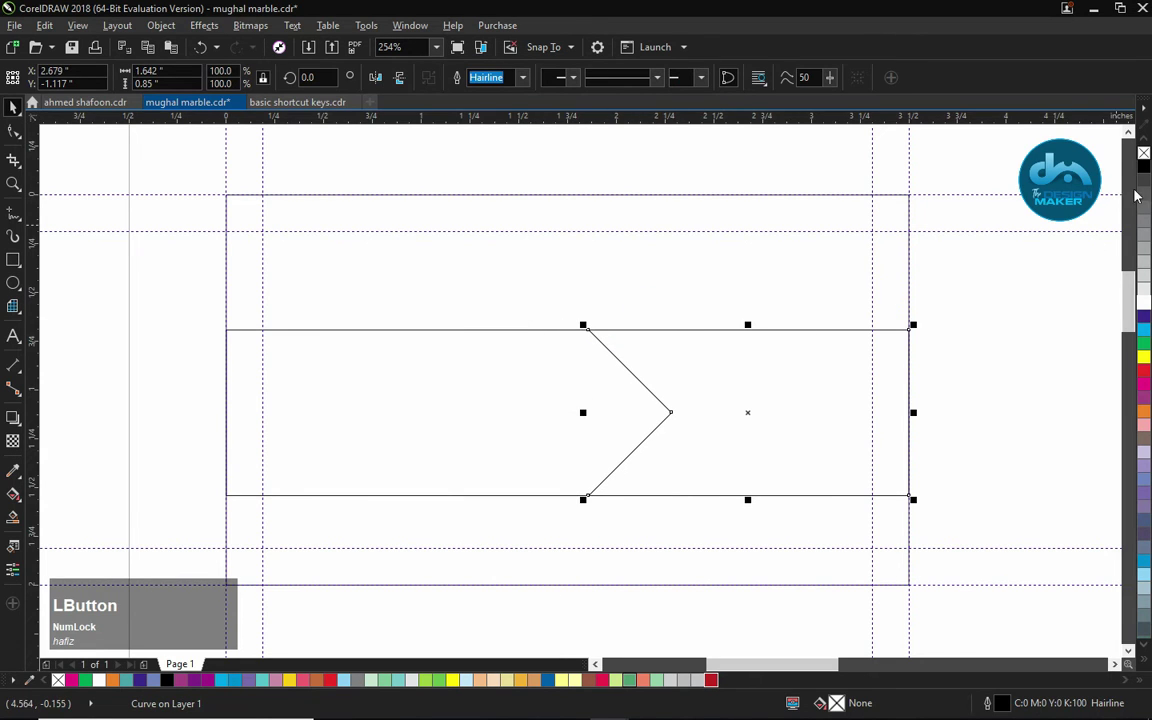
pyautogui.rightClick(1144, 155)
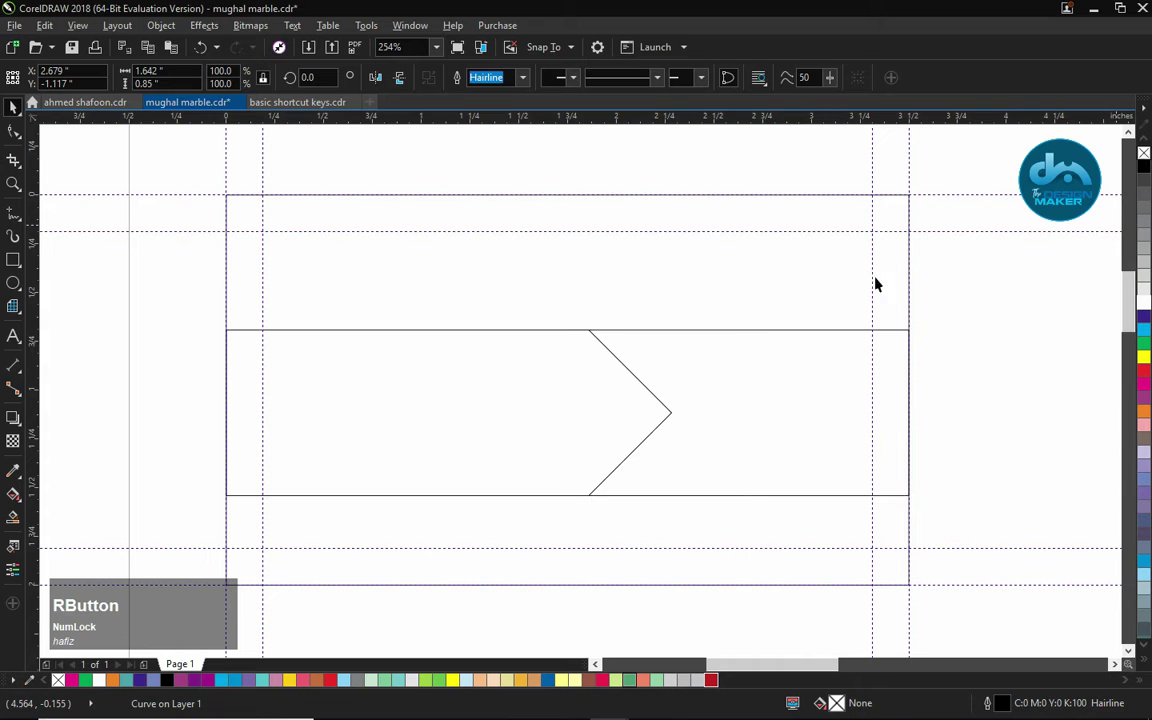
pyautogui.click(710, 680)
pyautogui.press('shift')
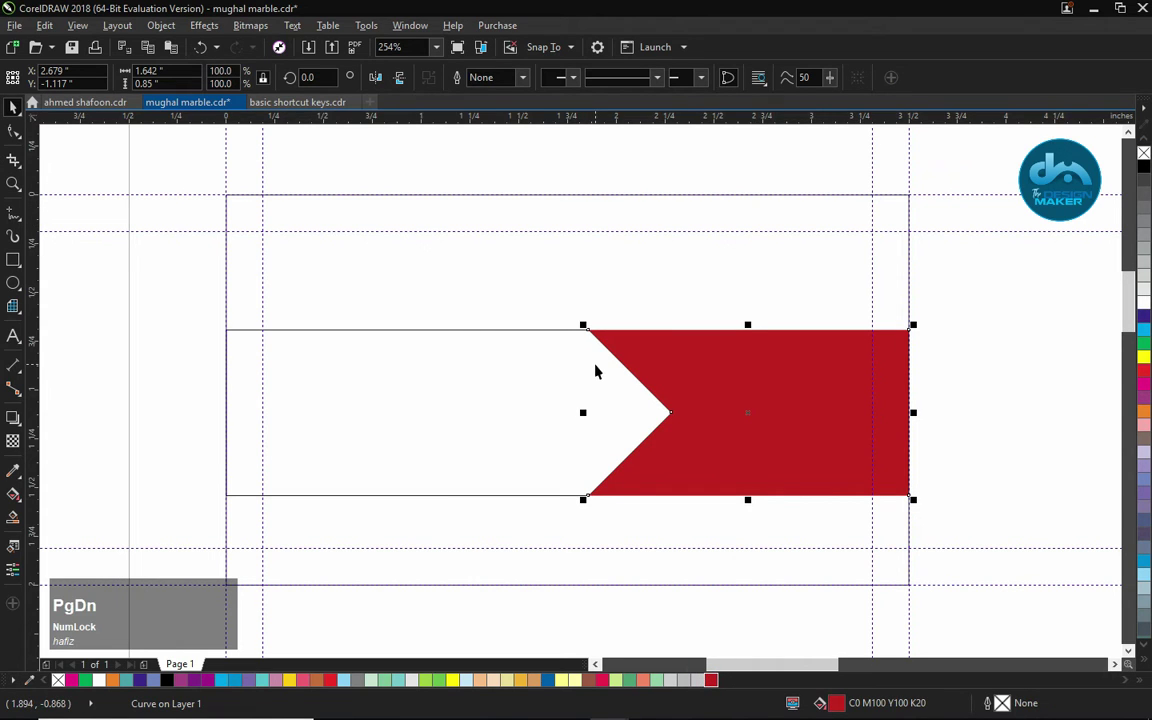
# Remove the outline of the left band piece and fill it with light grey (K 10).
pyautogui.click(472, 329)
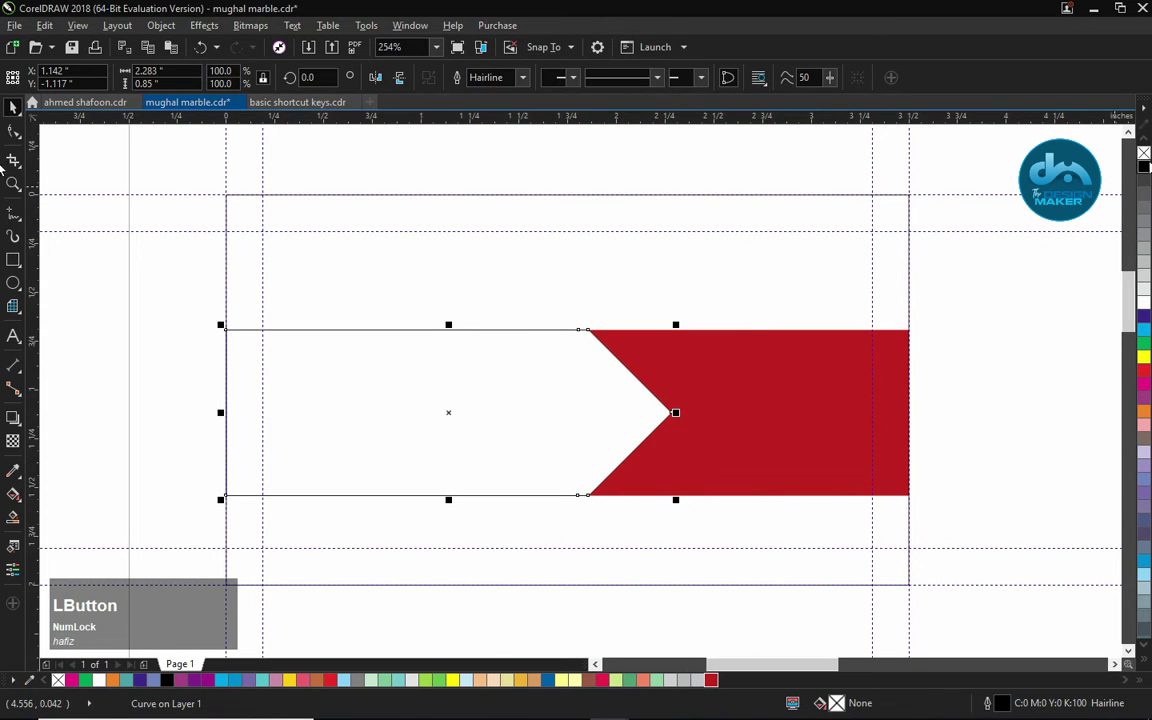
pyautogui.rightClick(1144, 155)
pyautogui.click(1144, 288)
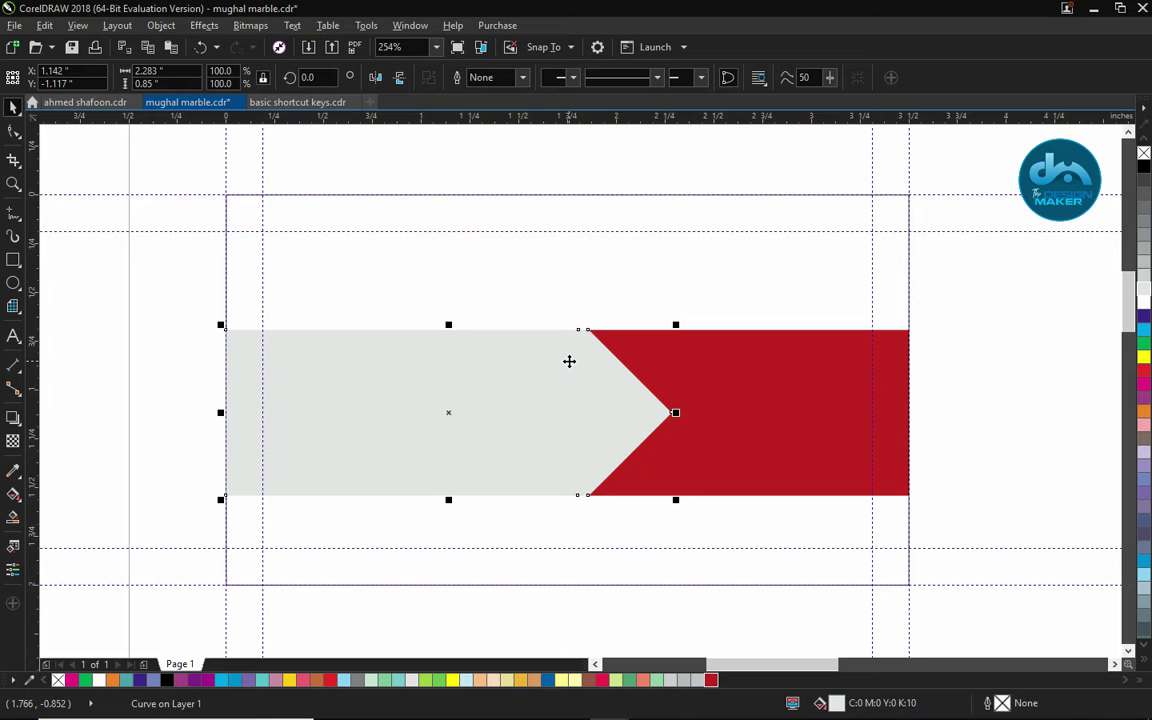
# Select the grey and red band pieces together and send both to the back.
pyautogui.moveTo(566, 323); pyautogui.dragTo(630, 350)
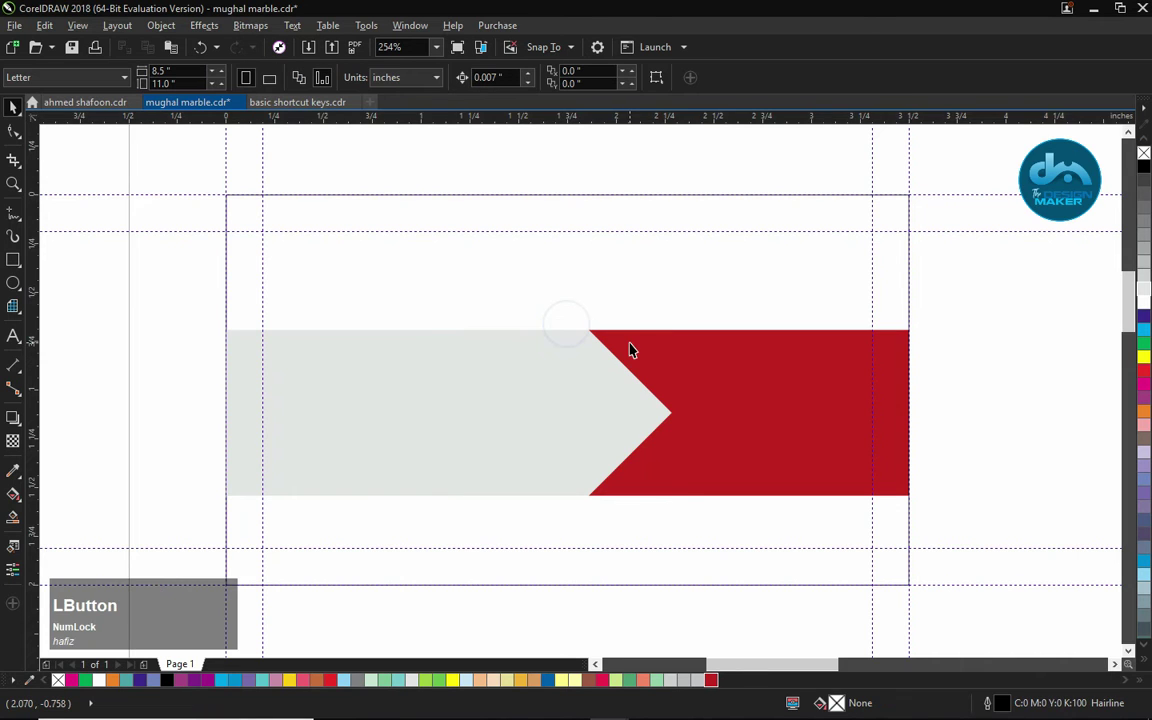
pyautogui.click(612, 347)
pyautogui.press('pagedown')
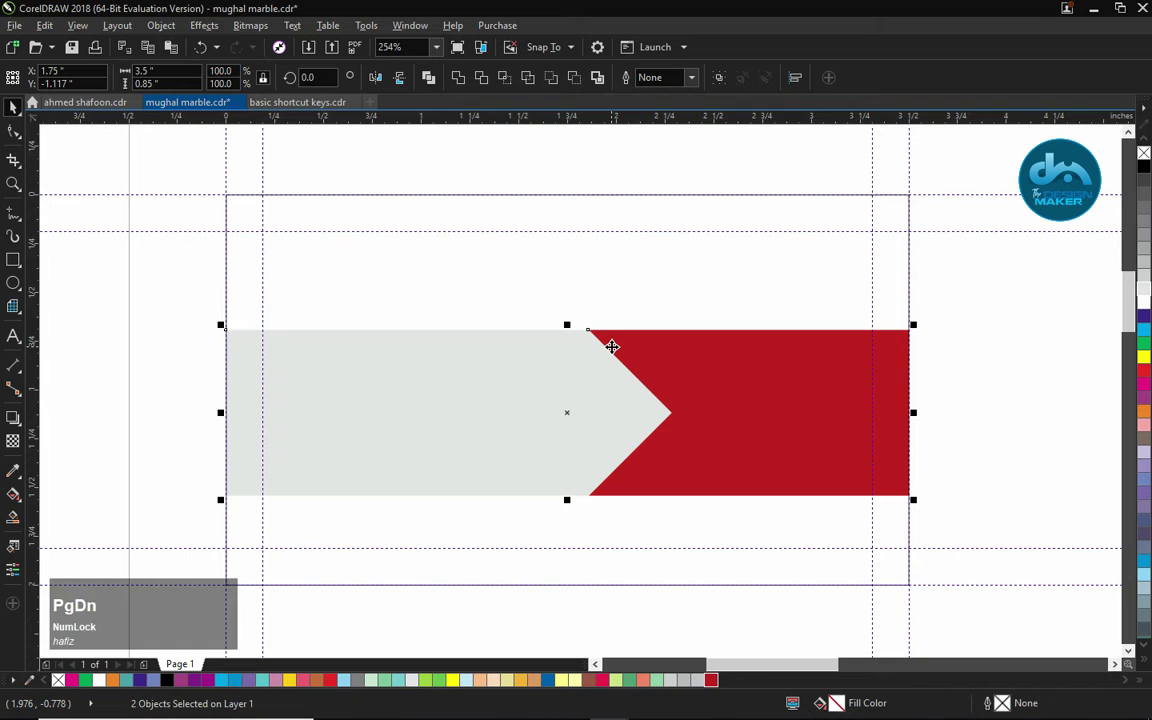
pyautogui.click(634, 300)
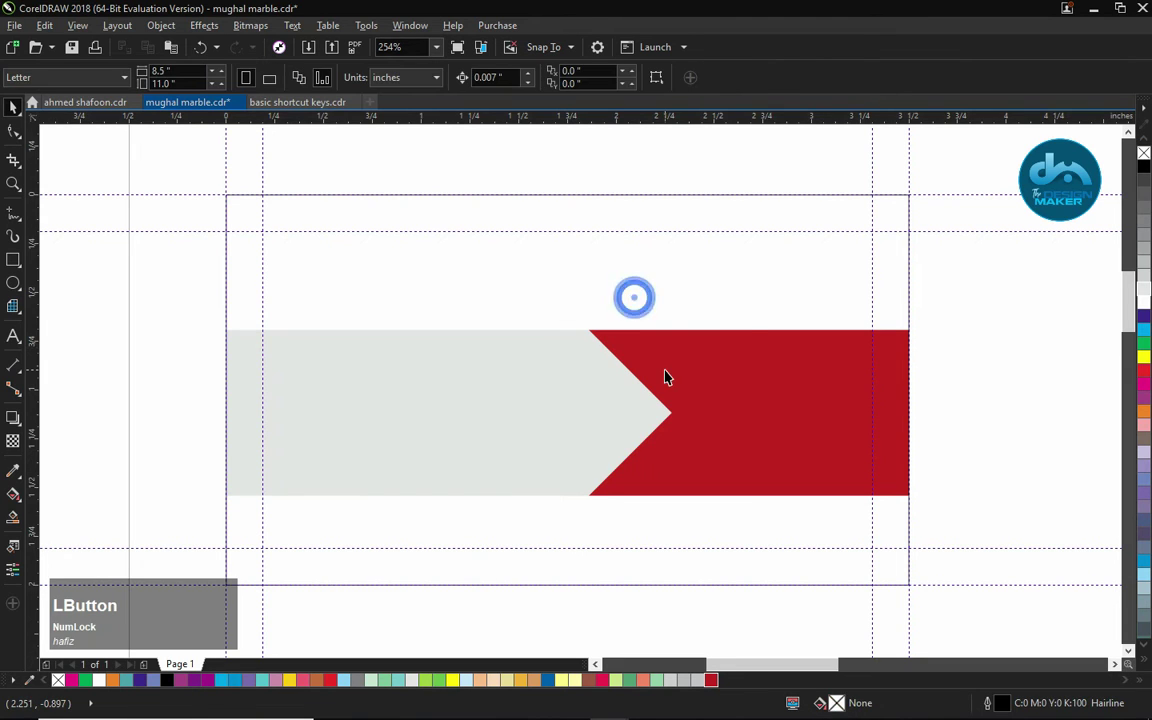
# Duplicate the light grey piece slightly to the left and recolour the original a shade darker grey.
pyautogui.click(692, 363)
pyautogui.click(612, 407)
pyautogui.moveTo(627, 404); pyautogui.dragTo(634, 371)
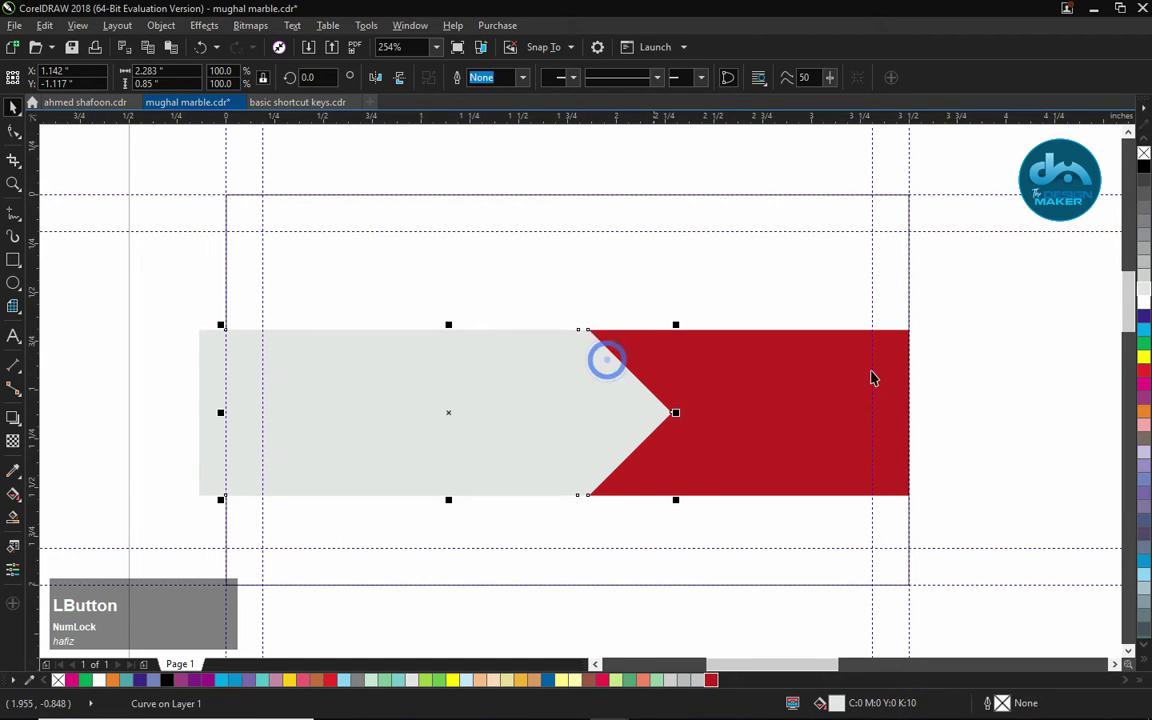
pyautogui.click(1144, 275)
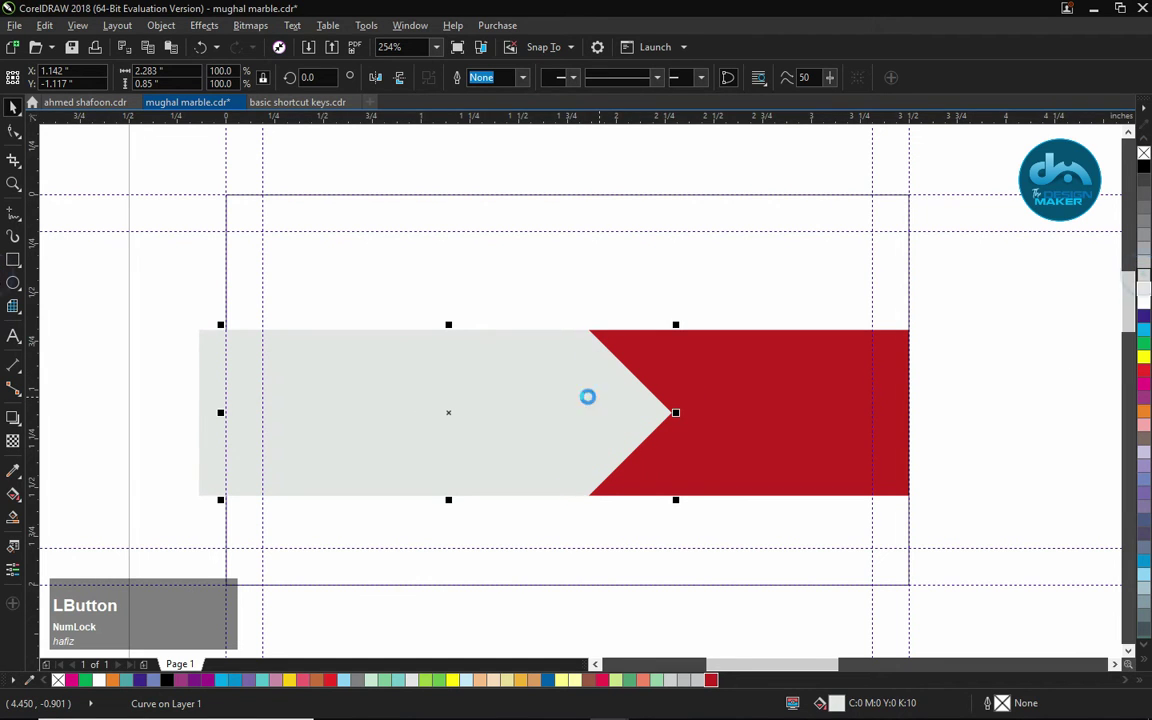
# Align the left end nodes of the light grey copy with the card's left edge.
pyautogui.click(522, 397)
pyautogui.click(367, 409)
pyautogui.click(360, 406)
pyautogui.click(13, 130)
pyautogui.moveTo(159, 300); pyautogui.dragTo(225, 495)
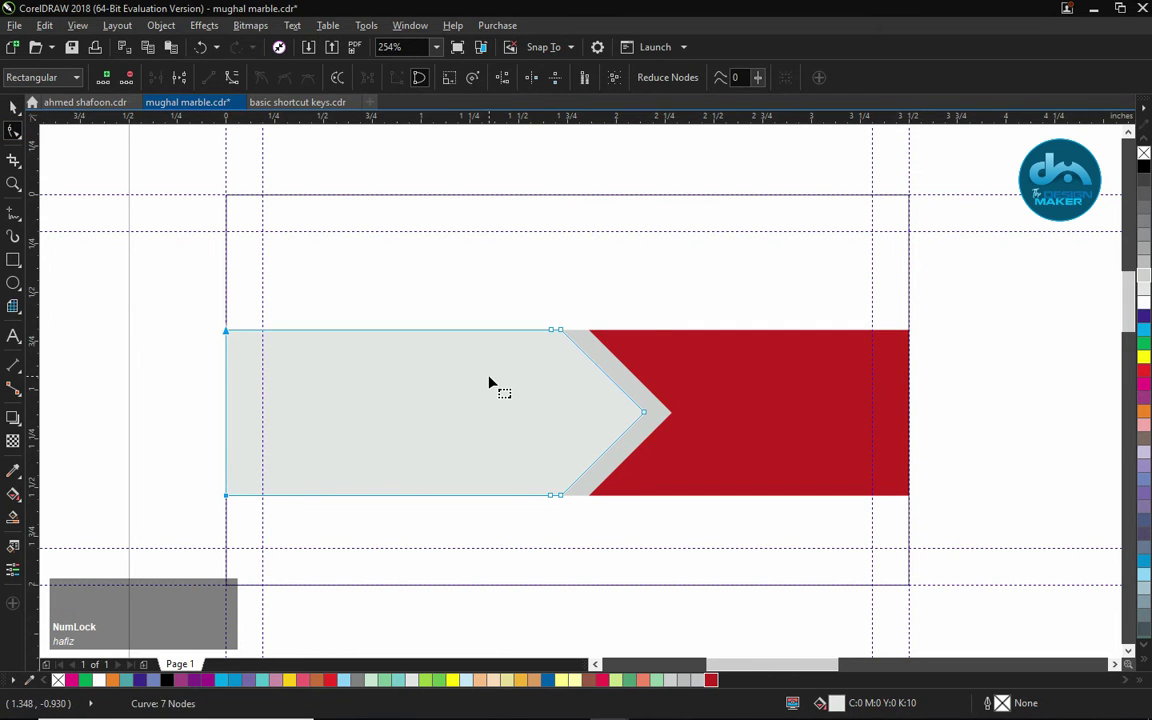
pyautogui.press('space')
# Send all three band pieces to the back and move them right until their left end meets the left margin guideline.
pyautogui.moveTo(528, 302); pyautogui.dragTo(662, 384)
pyautogui.press('pagedown')
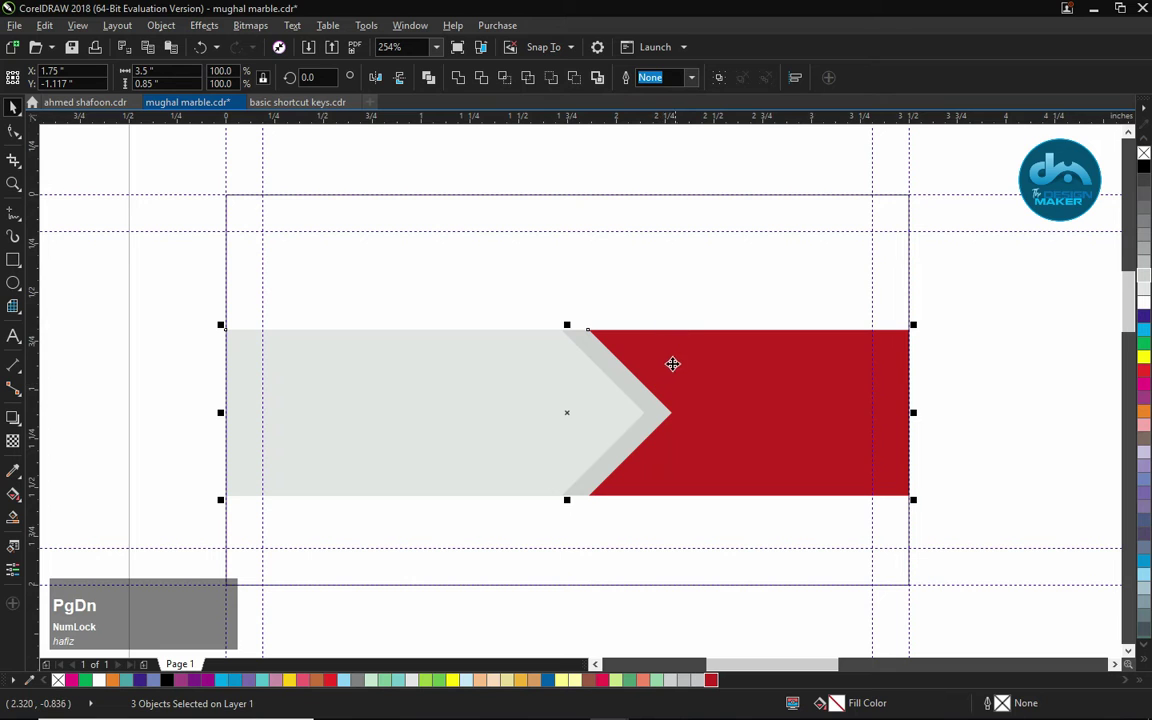
pyautogui.moveTo(658, 365); pyautogui.dragTo(690, 391)
pyautogui.click(752, 288)
# Pull the red piece's right end nodes back to the card's right edge.
pyautogui.press('F10')
pyautogui.click(818, 370)
pyautogui.moveTo(856, 296); pyautogui.dragTo(909, 500)
pyautogui.click(946, 498)
pyautogui.press('space')
pyautogui.click(332, 298)
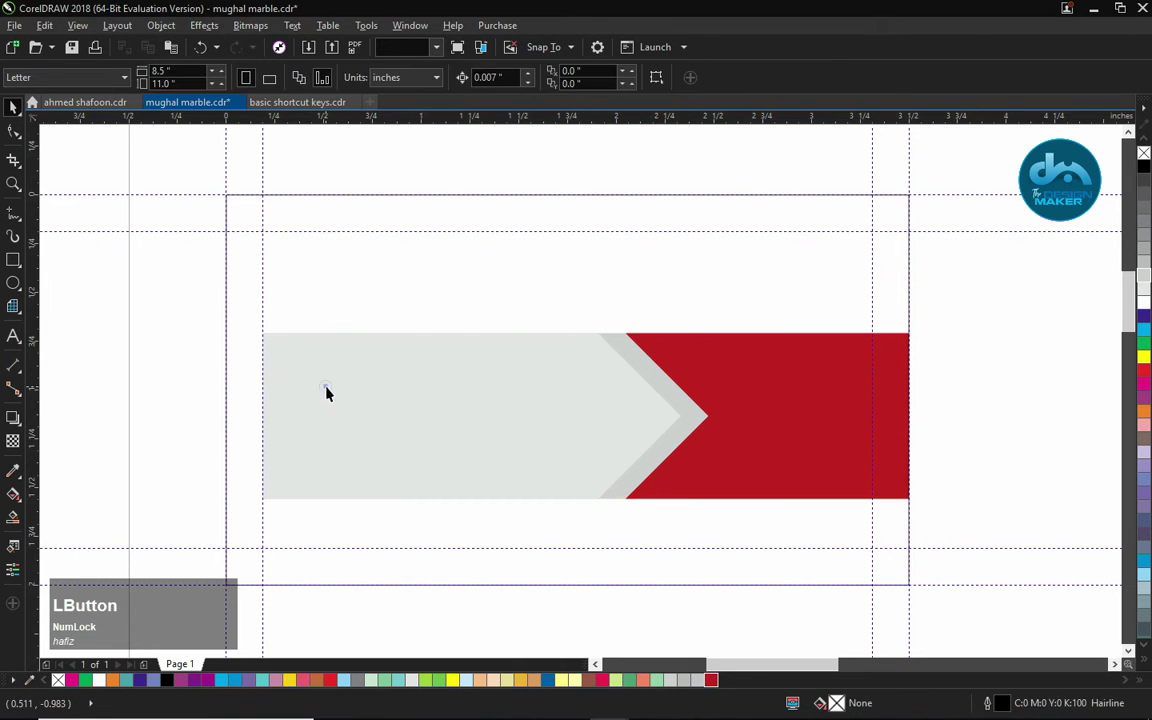
# Extend the left end nodes of both grey pieces to the card's left edge.
pyautogui.click(326, 393)
pyautogui.keyDown('shift'); pyautogui.click(622, 350); pyautogui.keyUp('shift')
pyautogui.press('F10')
pyautogui.moveTo(252, 305); pyautogui.dragTo(227, 500)
pyautogui.press('space')
pyautogui.click(425, 290)
# Apply a horizontal gradient to the light grey piece, from light grey at the left end to white at the arrow tip.
pyautogui.click(550, 411)
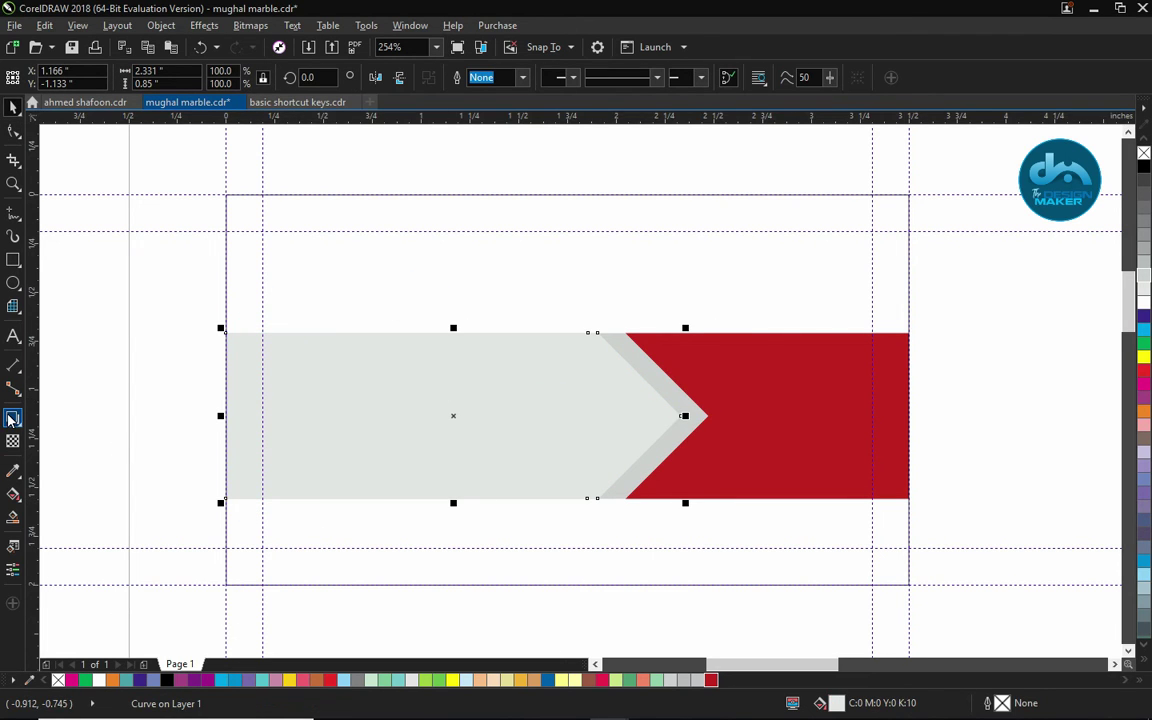
pyautogui.press('g')
pyautogui.moveTo(226, 408)
pyautogui.mouseDown()
pyautogui.moveTo(643, 421)
pyautogui.moveTo(659, 410)
pyautogui.mouseUp()
pyautogui.press('space')
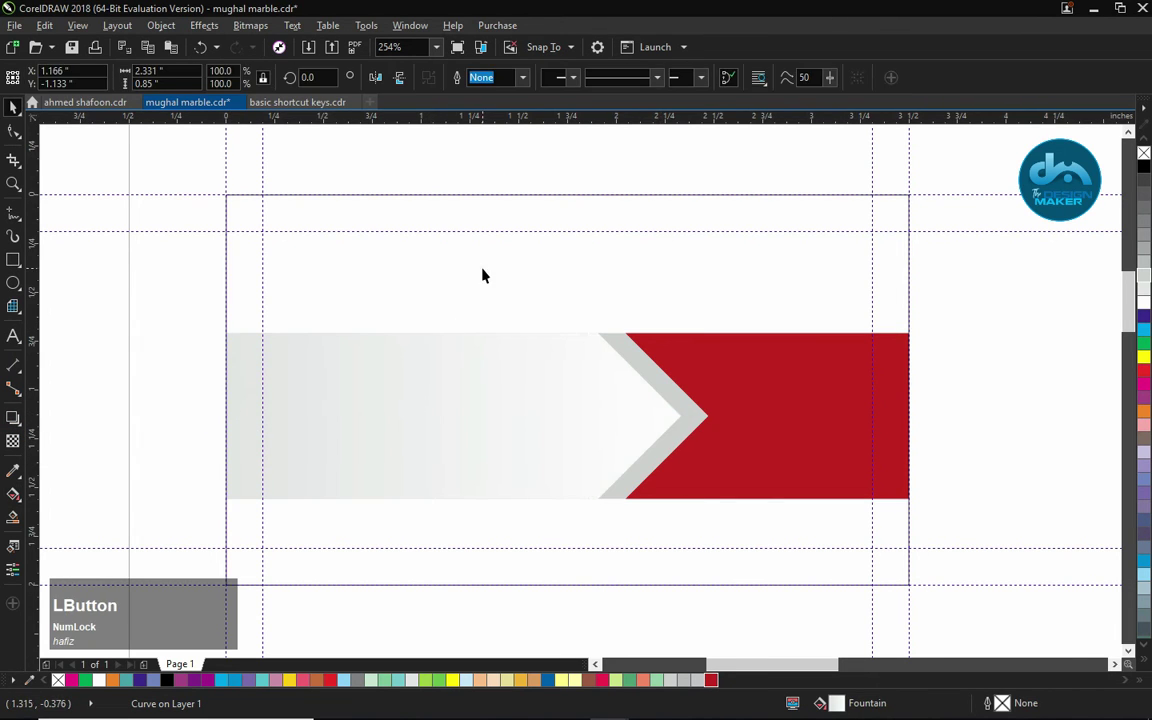
pyautogui.click(481, 268)
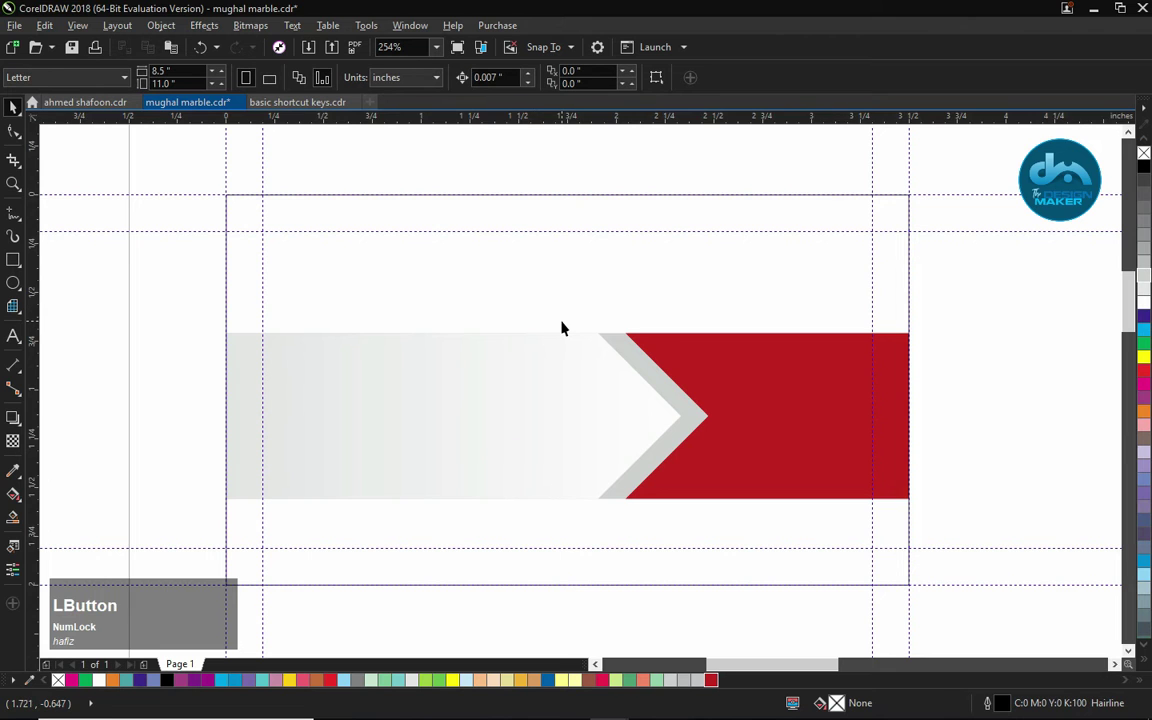
pyautogui.press('F3')
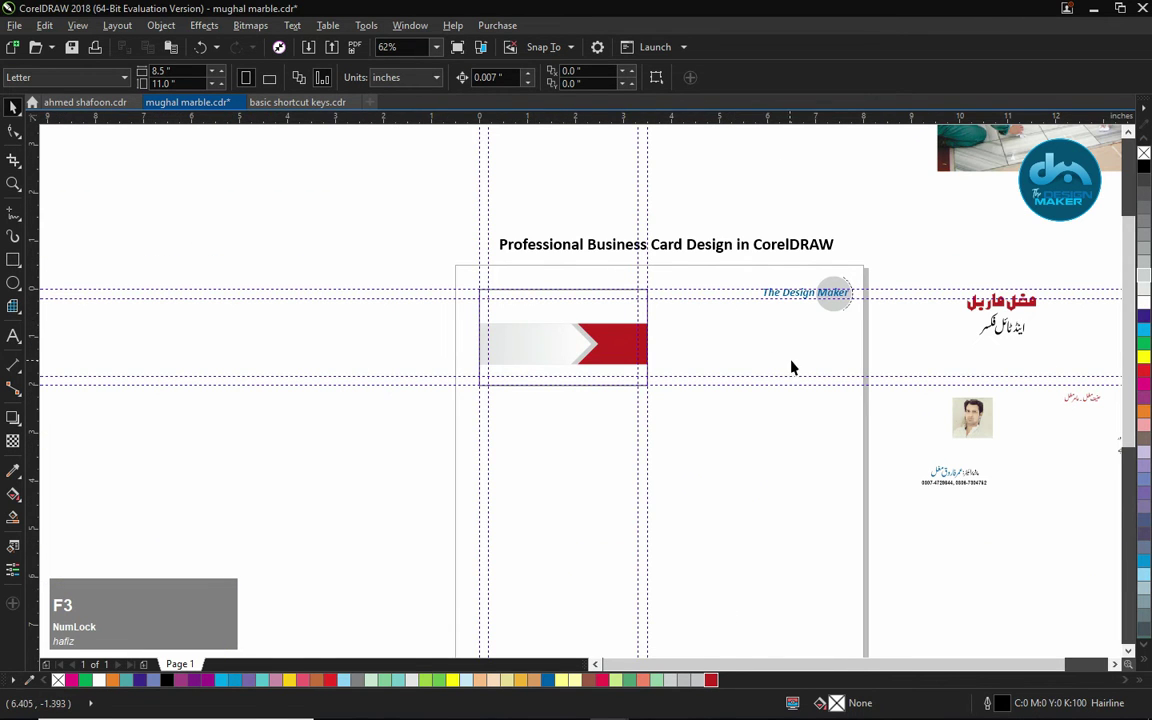
pyautogui.click(1013, 329)
pyautogui.click(897, 342)
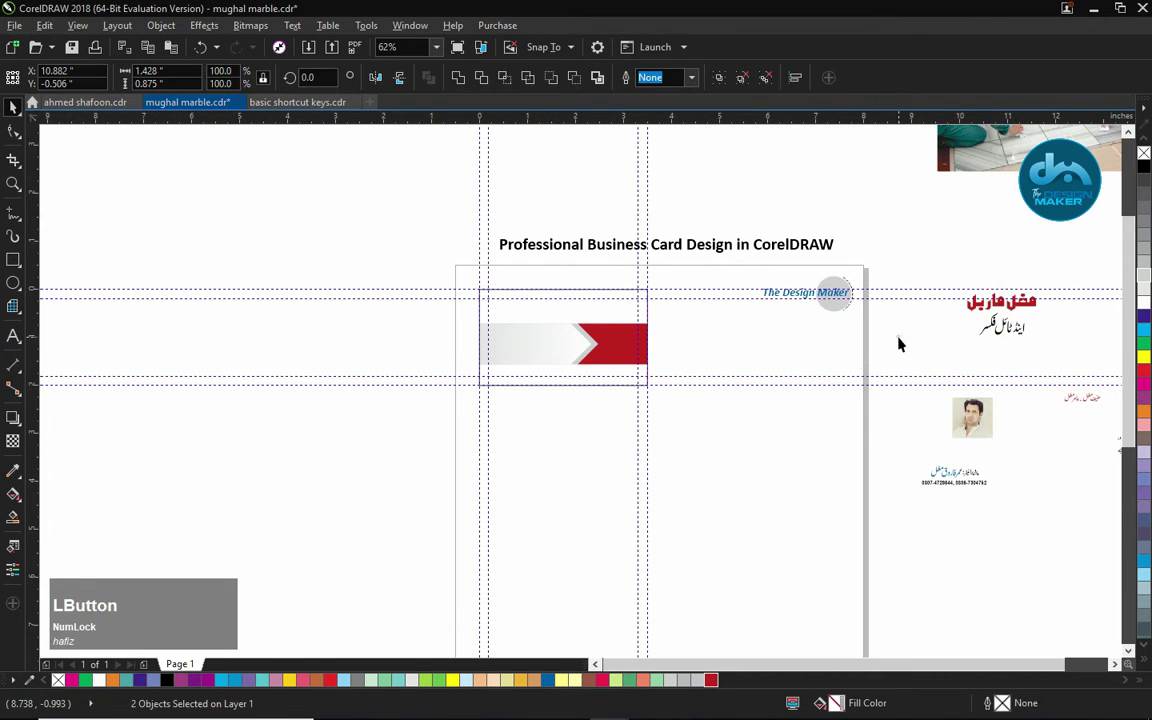
pyautogui.moveTo(420, 258); pyautogui.dragTo(690, 414)
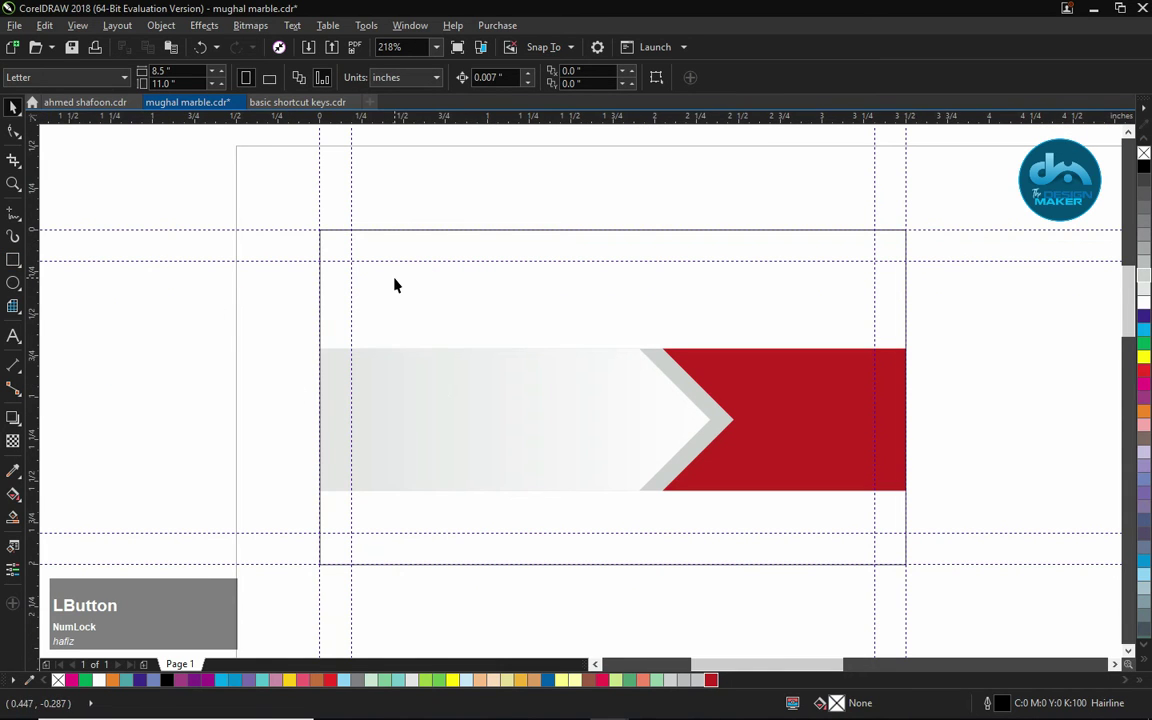
# Draw a white-filled circle about 0.87 in wide, overlapping the light grey band with its top on the upper margin guideline.
pyautogui.press('space')
pyautogui.click(549, 311)
pyautogui.click(13, 283)
pyautogui.moveTo(414, 262); pyautogui.dragTo(562, 369)
pyautogui.press('space')
pyautogui.click(1143, 307)
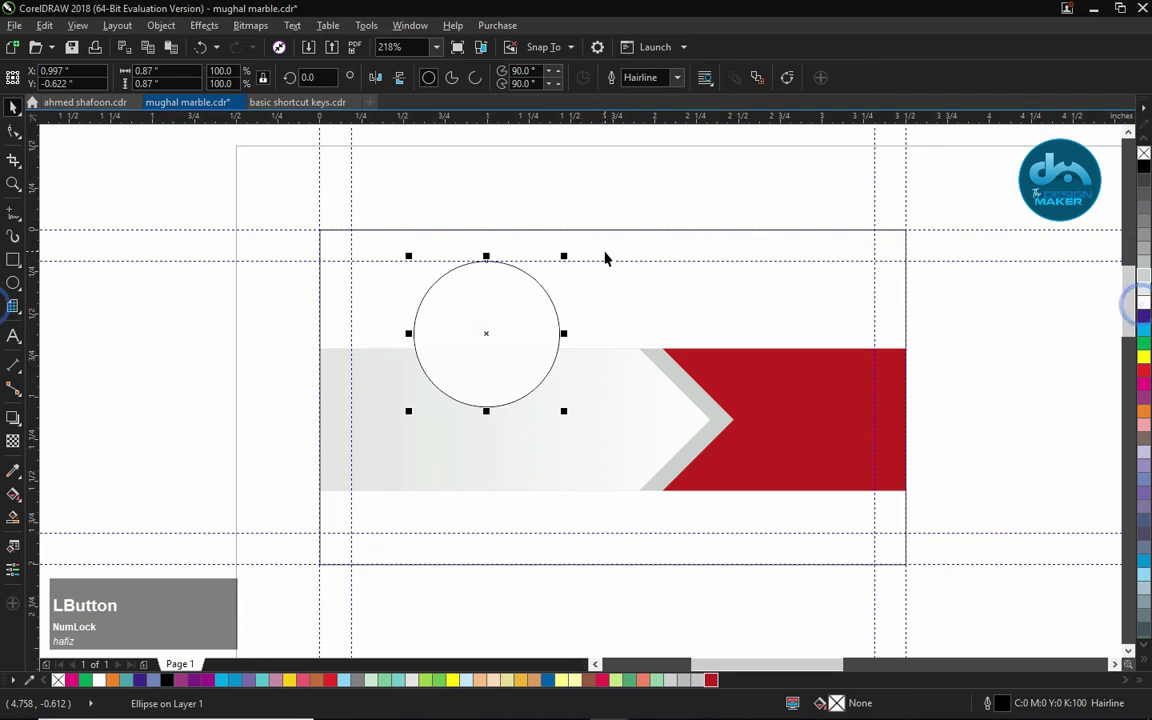
# Create a concentric copy of the circle enlarged to about 0.99 in, without outline and filled with 20% Black.
pyautogui.moveTo(564, 411)
pyautogui.mouseDown()
pyautogui.moveTo(577, 432)
pyautogui.moveTo(576, 419)
pyautogui.mouseUp()
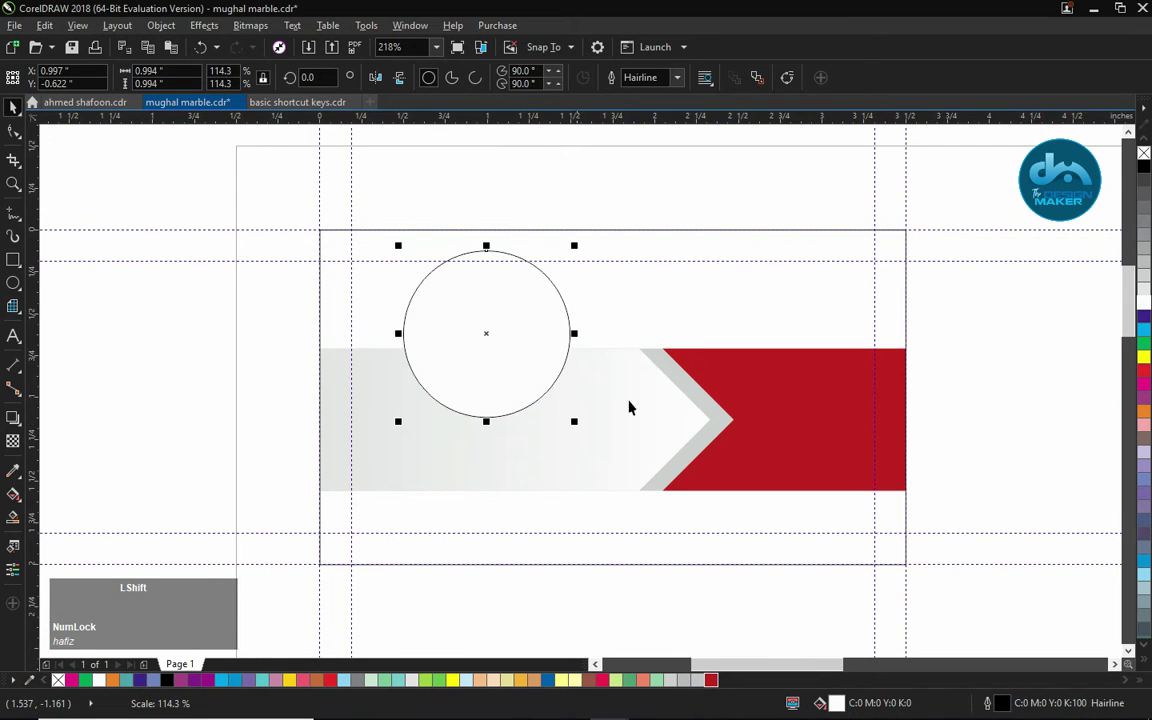
pyautogui.rightClick(1144, 152)
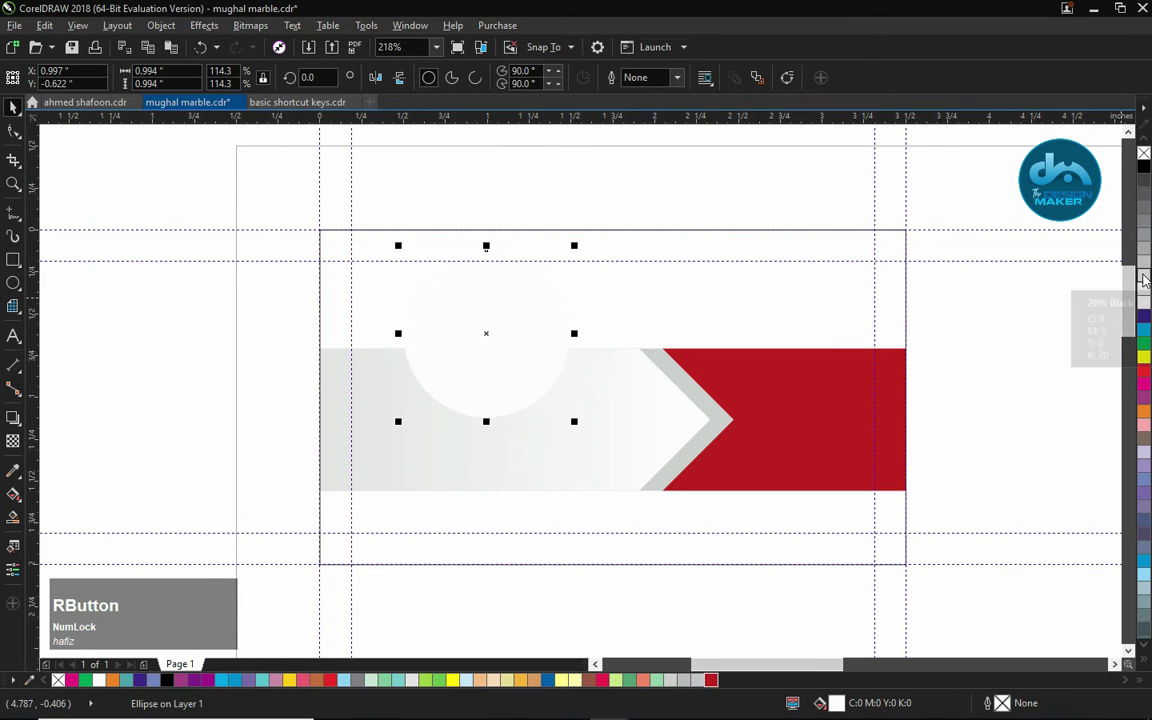
pyautogui.click(1144, 280)
# Send the larger grey circle to the back together with the grey and red band pieces.
pyautogui.keyDown('shift'); pyautogui.click(648, 382); pyautogui.keyUp('shift')
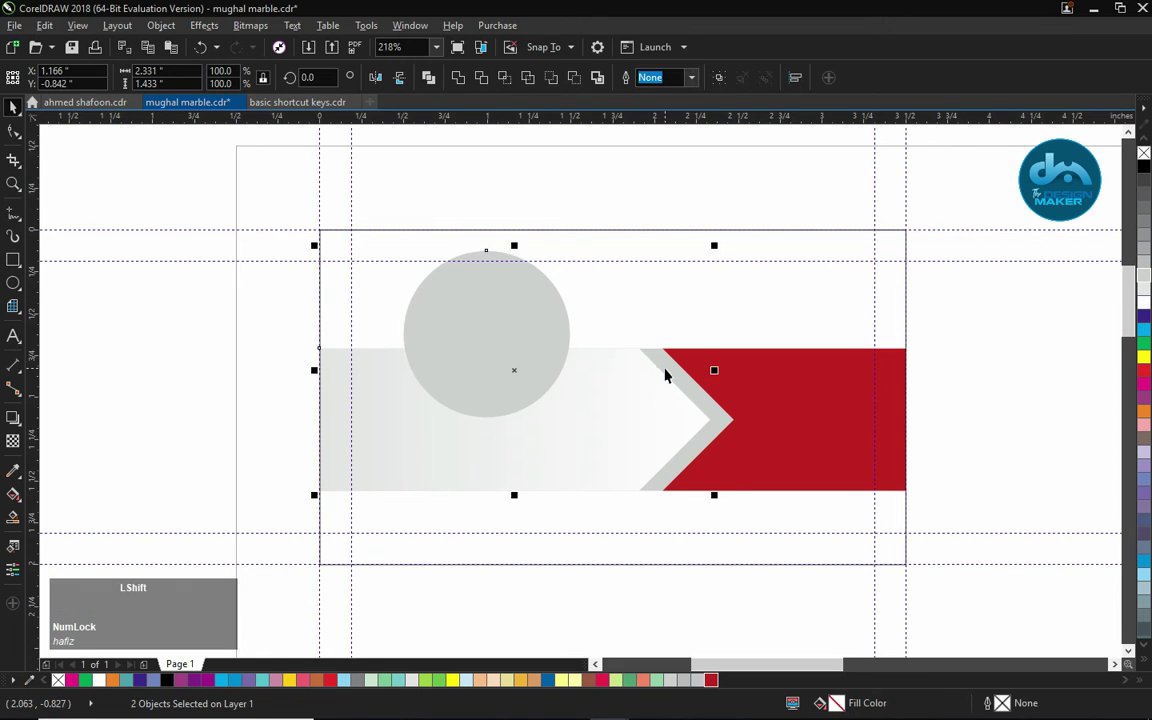
pyautogui.keyDown('shift'); pyautogui.click(678, 359); pyautogui.keyUp('shift')
pyautogui.hotkey('shift', 'pagedown')
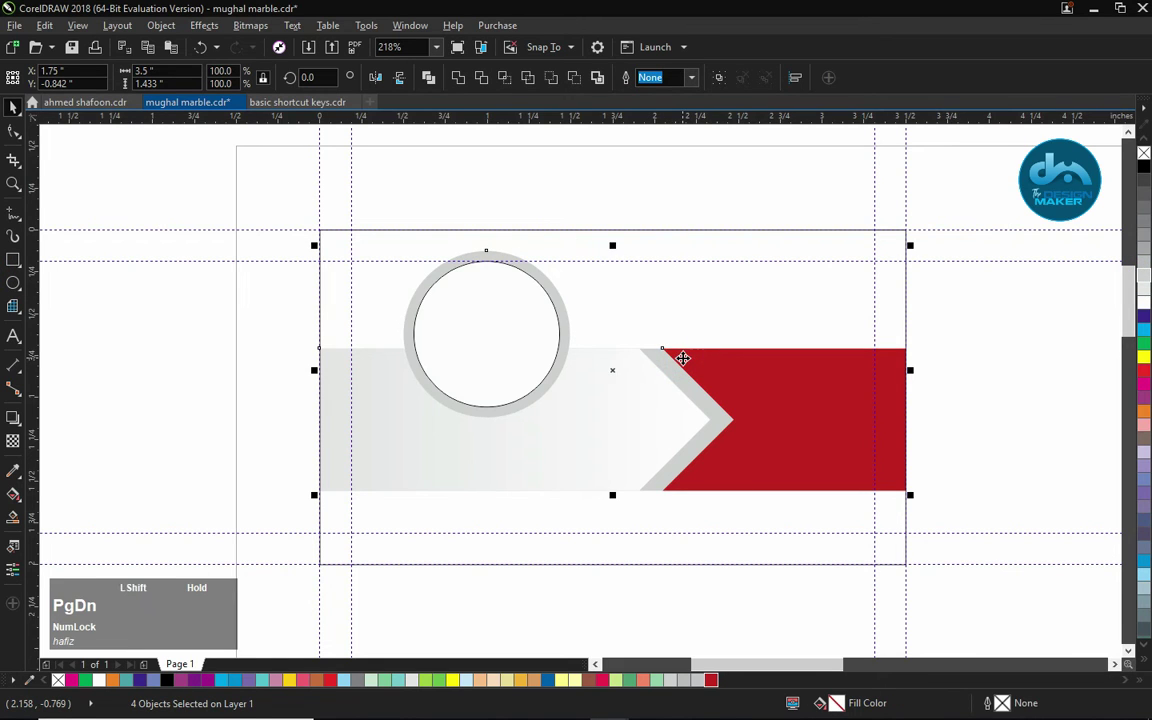
pyautogui.click(605, 300)
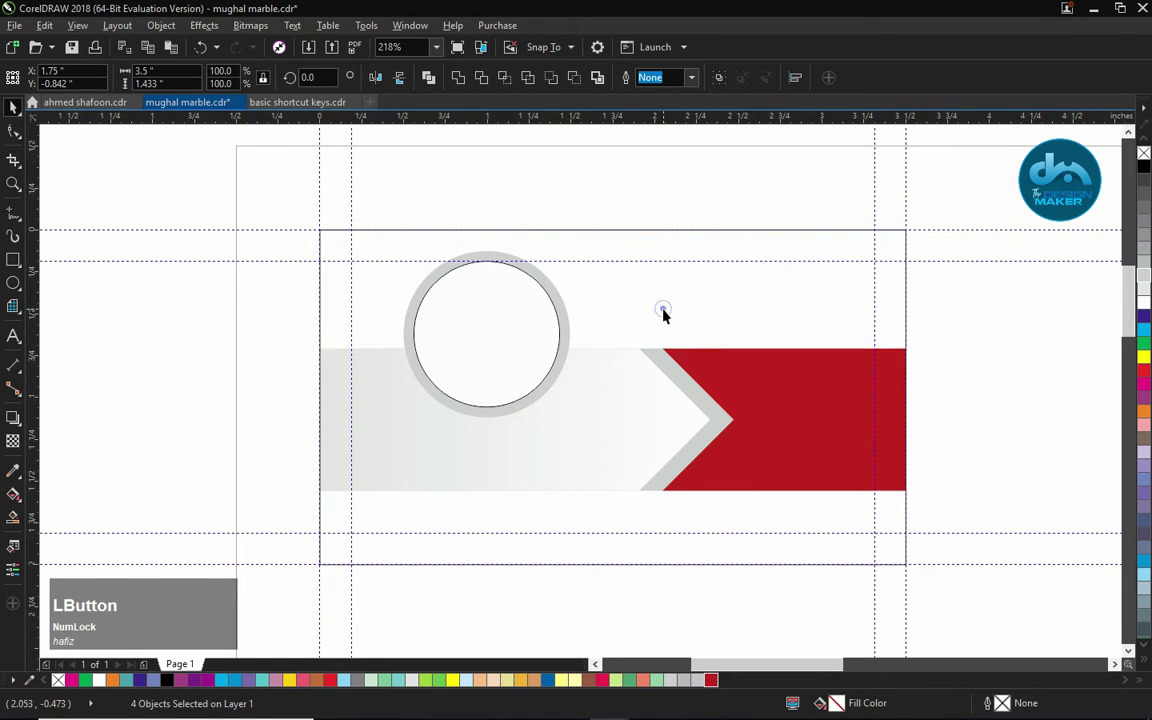
# Set the white inner circle's outline width to 0.014 in.
pyautogui.click(522, 283)
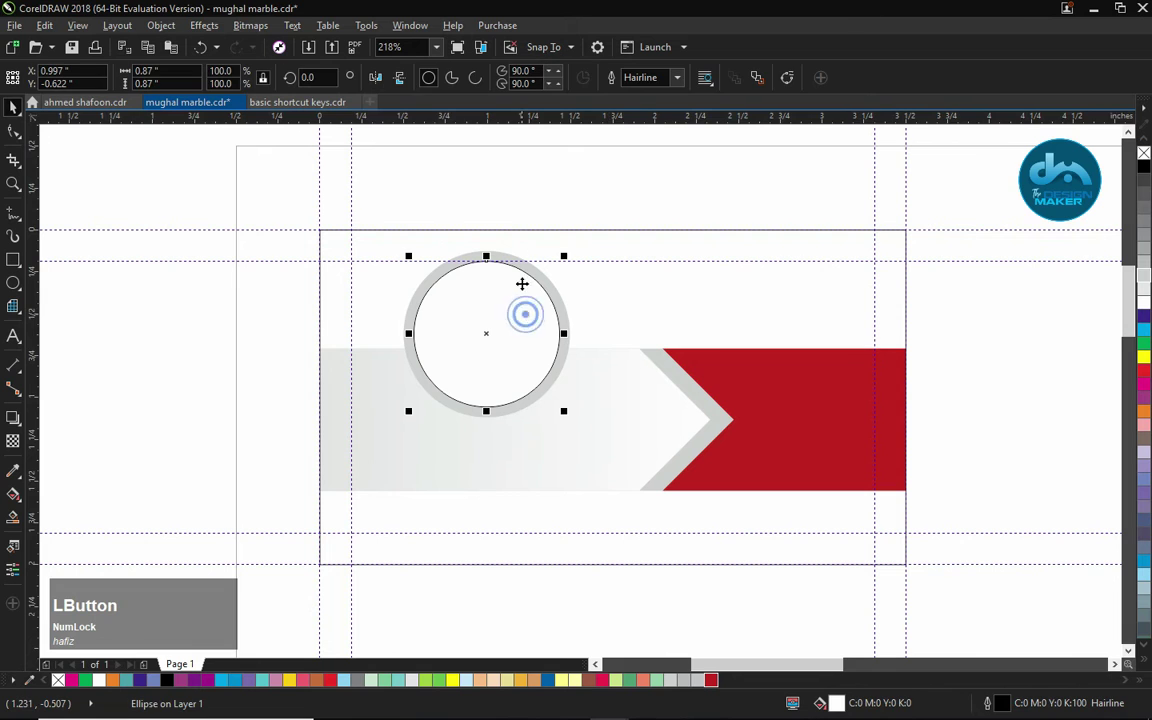
pyautogui.click(677, 77)
pyautogui.click(652, 134)
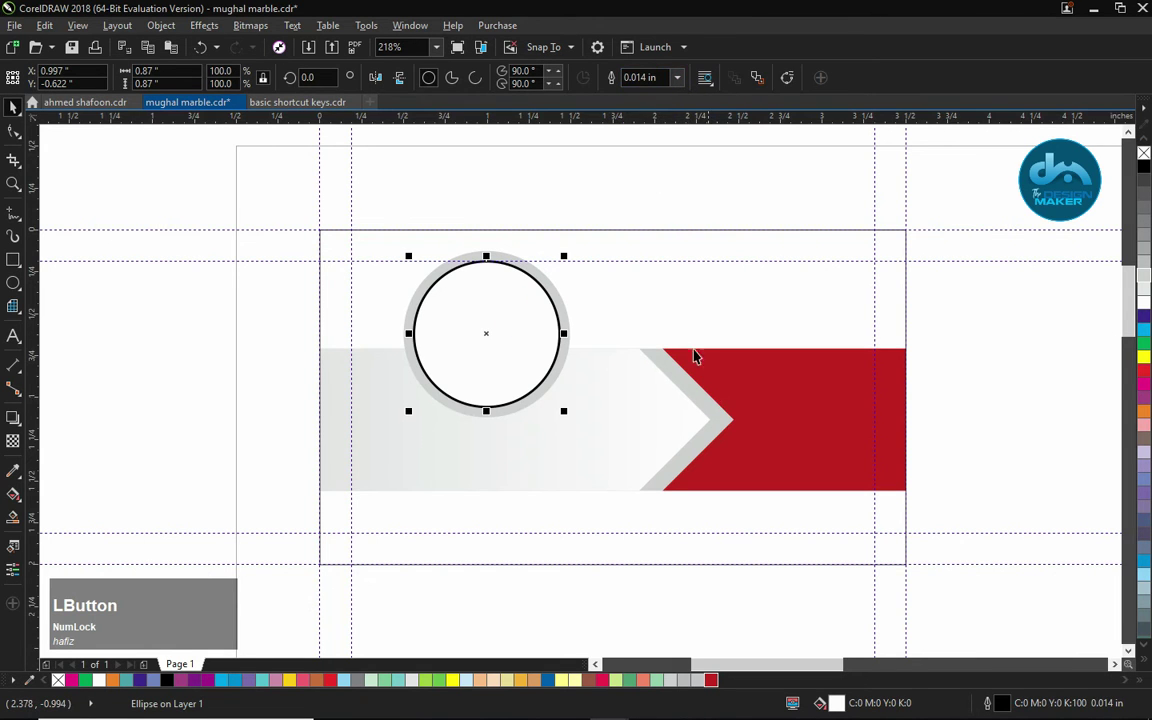
pyautogui.click(656, 314)
# Move the portrait photo onto the card and centre it horizontally and vertically on the white circle.
pyautogui.press('F3')
pyautogui.press('F4')
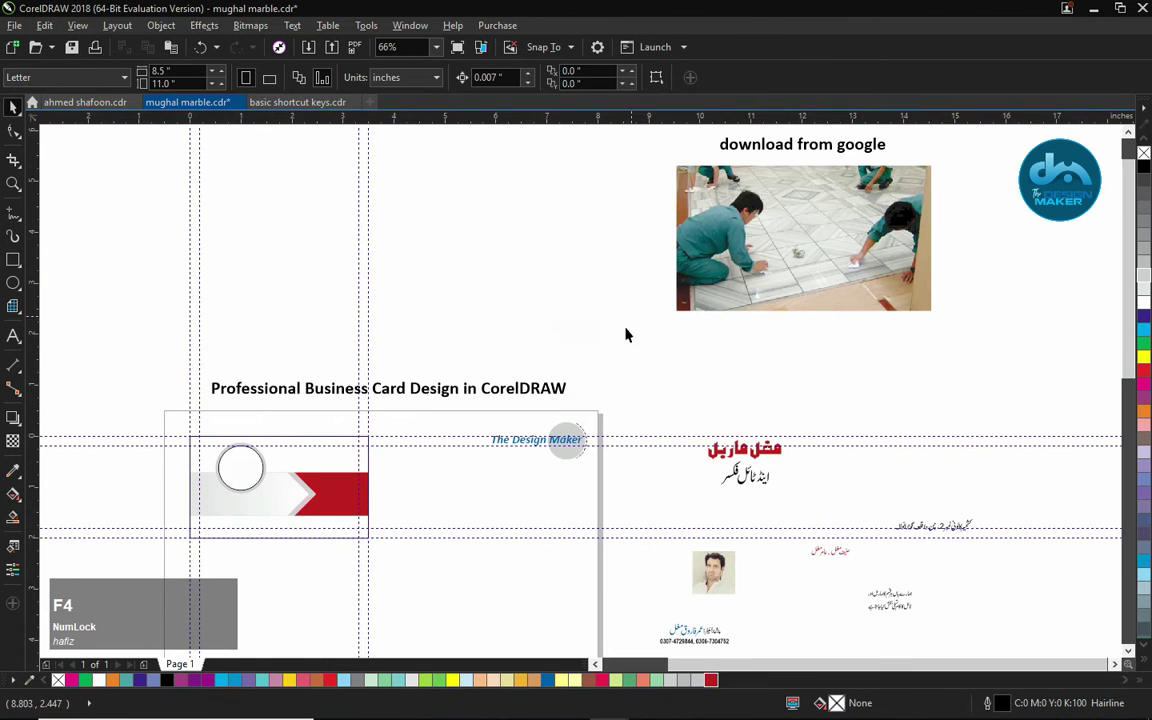
pyautogui.moveTo(716, 580); pyautogui.dragTo(221, 446)
pyautogui.press('F2')
pyautogui.moveTo(144, 402); pyautogui.dragTo(345, 529)
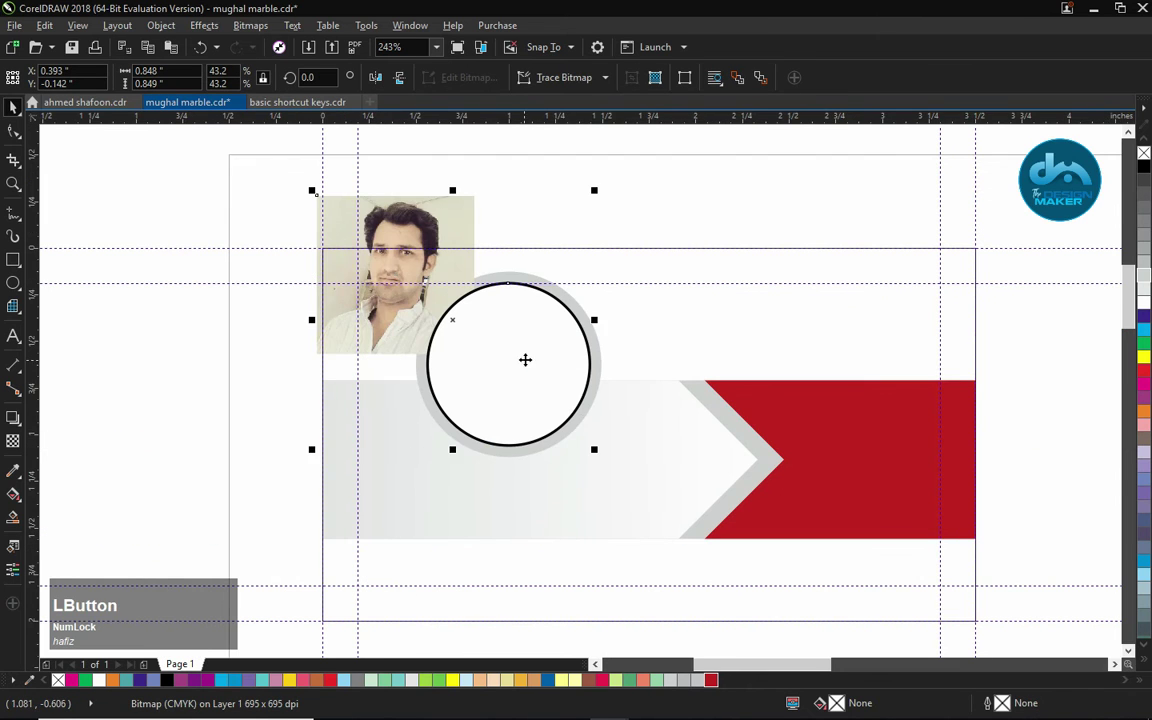
pyautogui.keyDown('shift'); pyautogui.click(524, 360); pyautogui.keyUp('shift')
pyautogui.press('c')
pyautogui.press('e')
# Enlarge the portrait photo to about 0.9 in and PowerClip it inside the white circle.
pyautogui.moveTo(495, 384); pyautogui.dragTo(769, 549)
pyautogui.click(799, 310)
pyautogui.click(751, 308)
pyautogui.rightClick(744, 309)
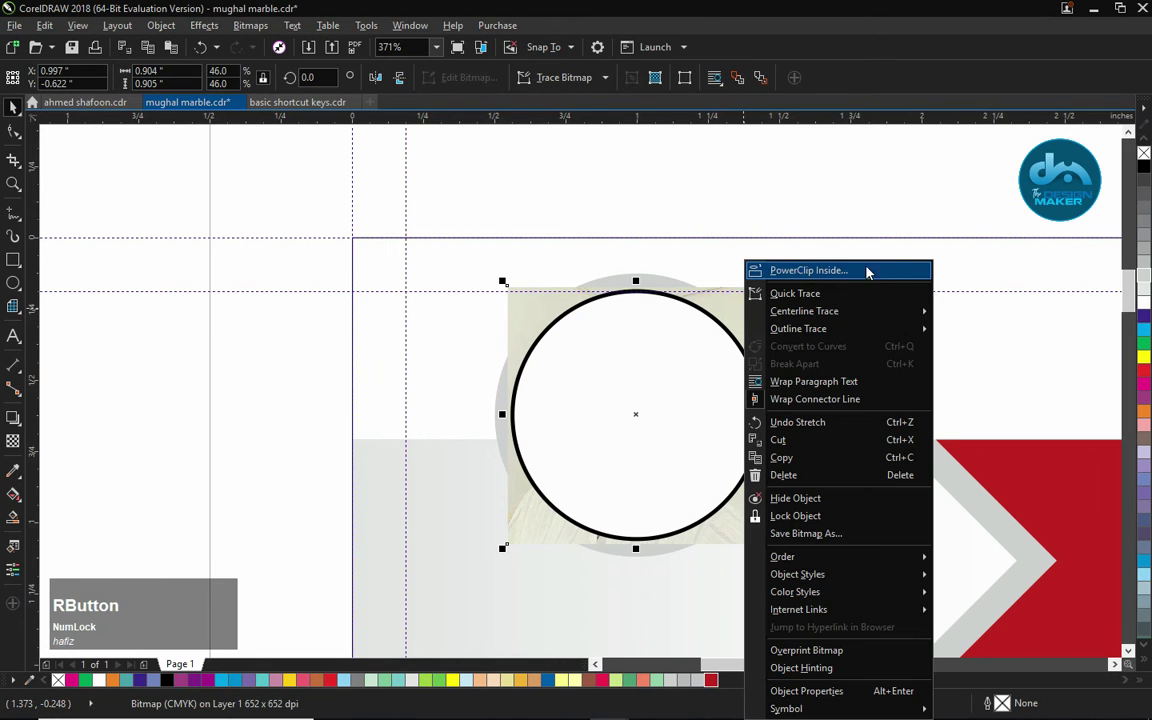
pyautogui.click(885, 269)
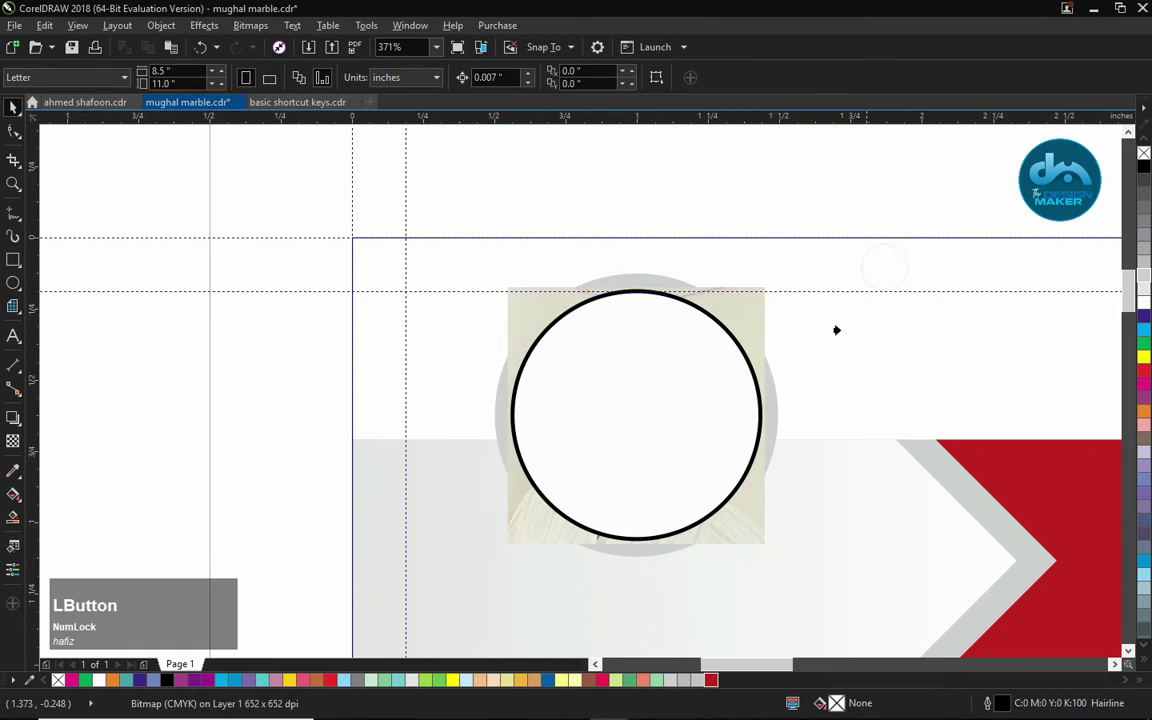
pyautogui.click(665, 398)
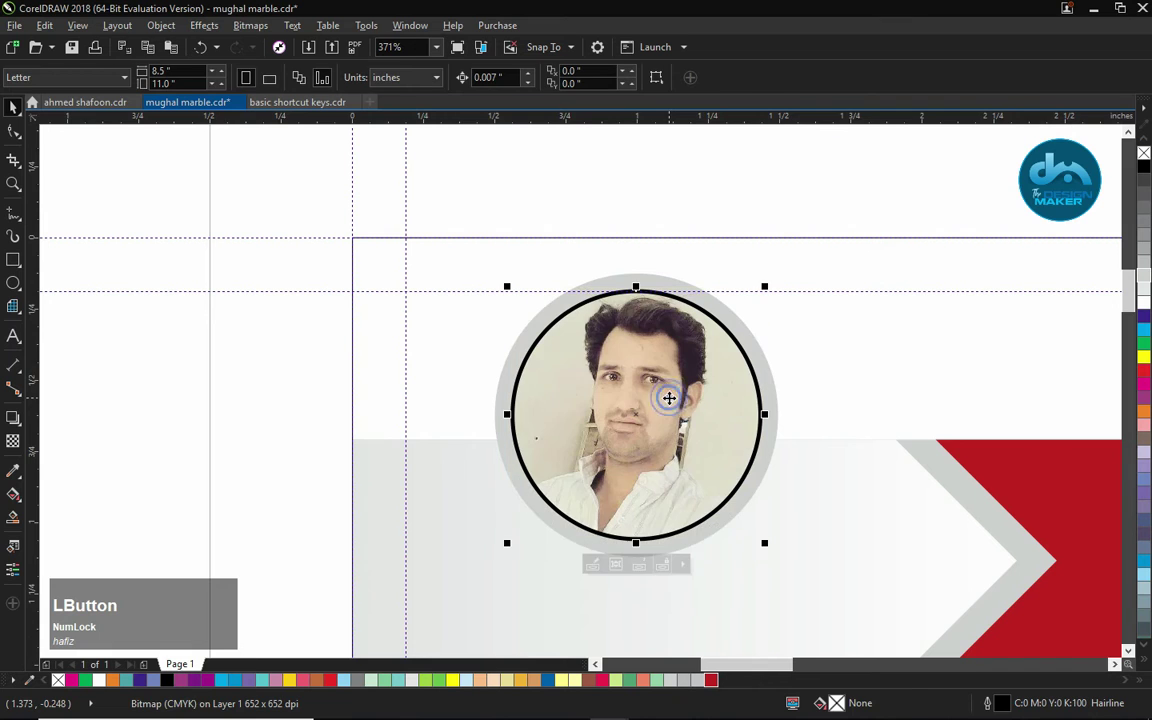
# Change the outline colour of the circle holding the portrait to white.
pyautogui.click(614, 359)
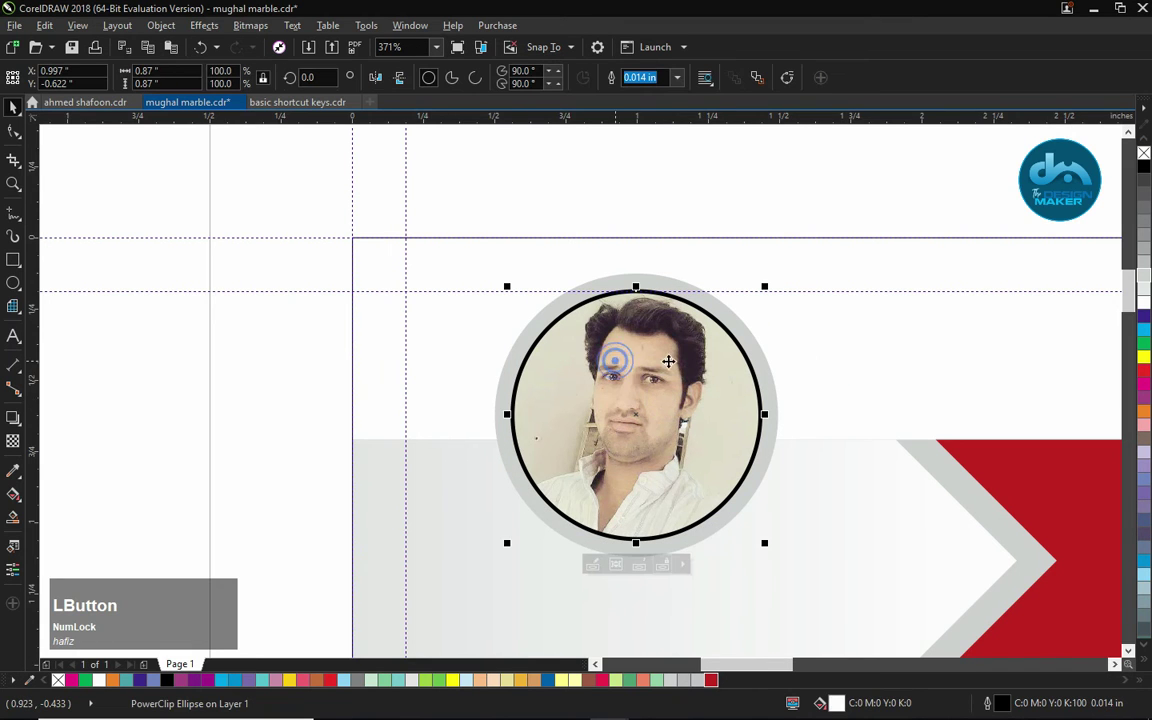
pyautogui.click(872, 388)
# Delete the "download from google" caption above the tile-work photo.
pyautogui.press('F4')
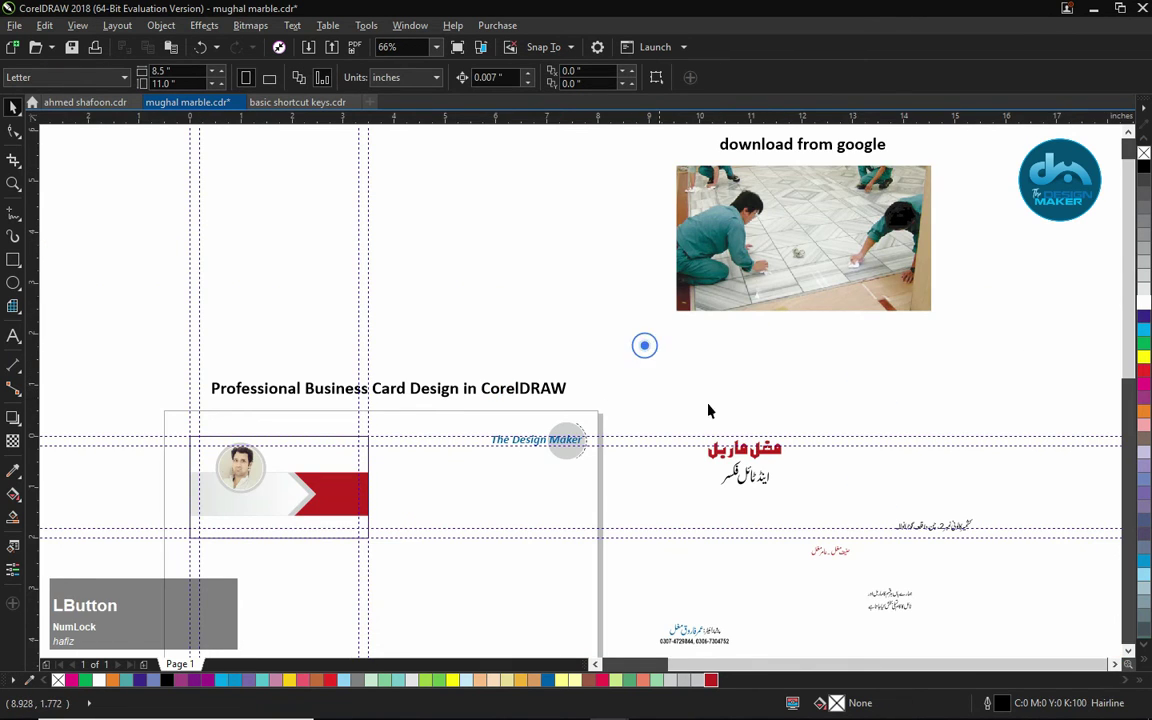
pyautogui.click(678, 215)
pyautogui.moveTo(634, 176); pyautogui.dragTo(818, 260)
pyautogui.moveTo(962, 350); pyautogui.dragTo(960, 349)
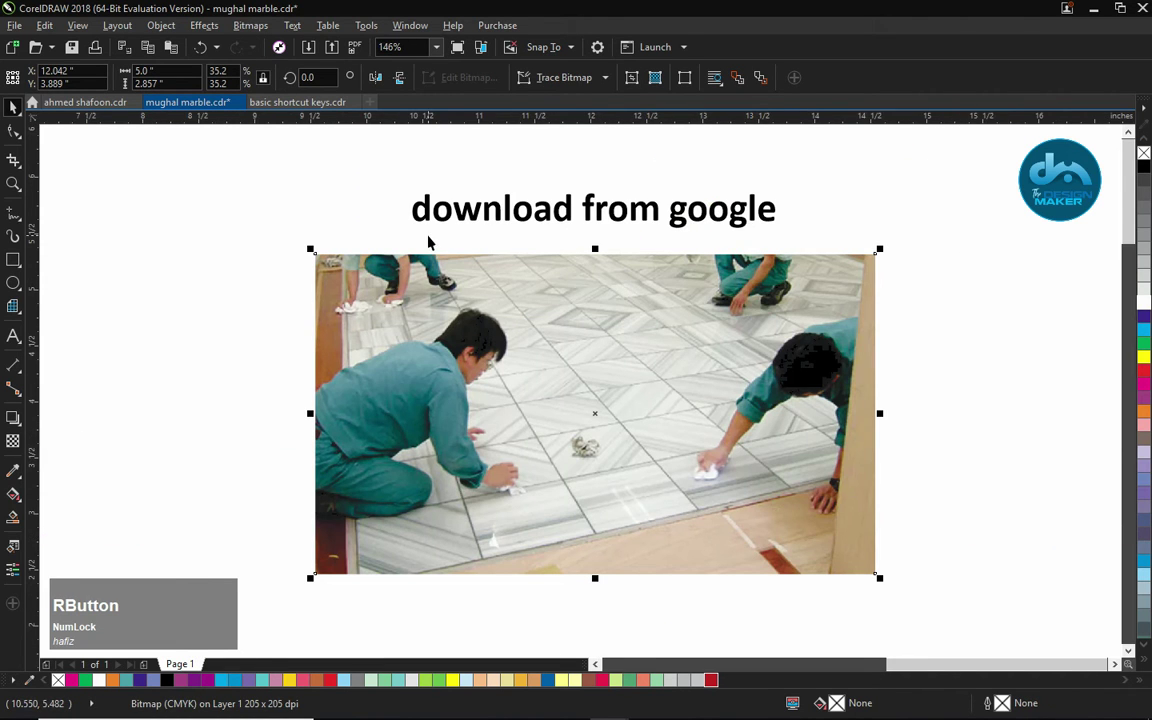
pyautogui.moveTo(334, 171); pyautogui.dragTo(856, 275)
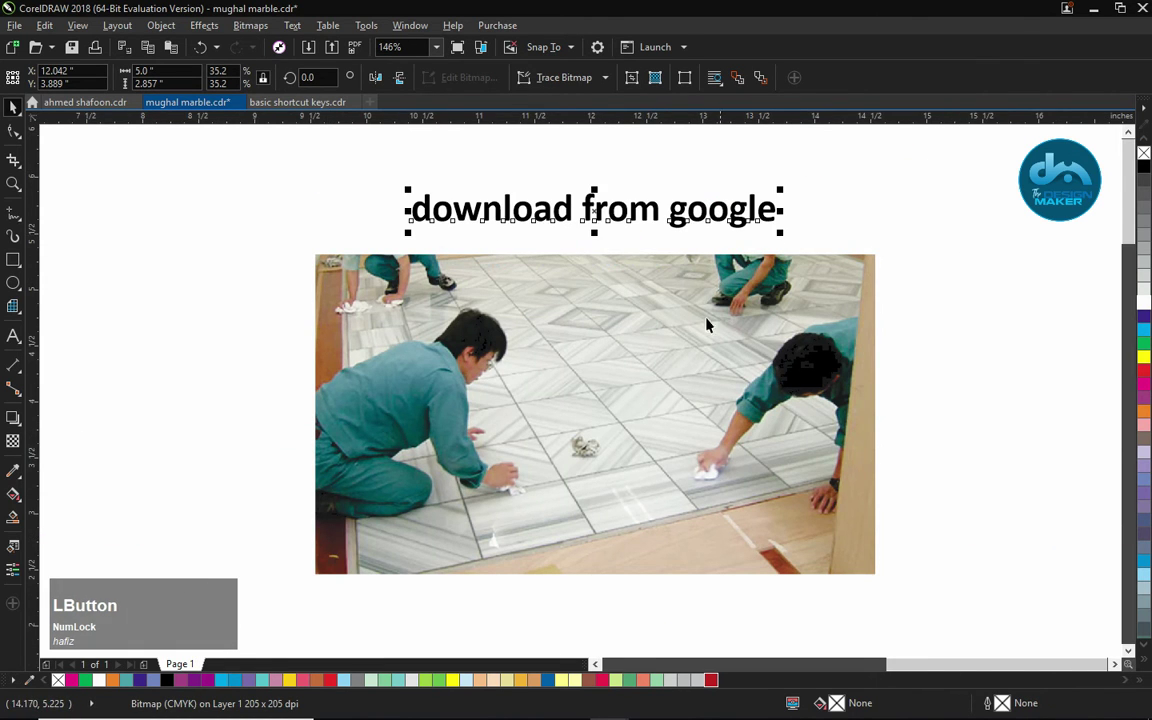
pyautogui.press('Delete')
# Move the tile-work photo onto the card so that its upper left corner meets the card's upper left corner.
pyautogui.click(537, 343)
pyautogui.press('F4')
pyautogui.moveTo(807, 193); pyautogui.dragTo(237, 478)
pyautogui.press('z')
pyautogui.moveTo(97, 386); pyautogui.dragTo(537, 611)
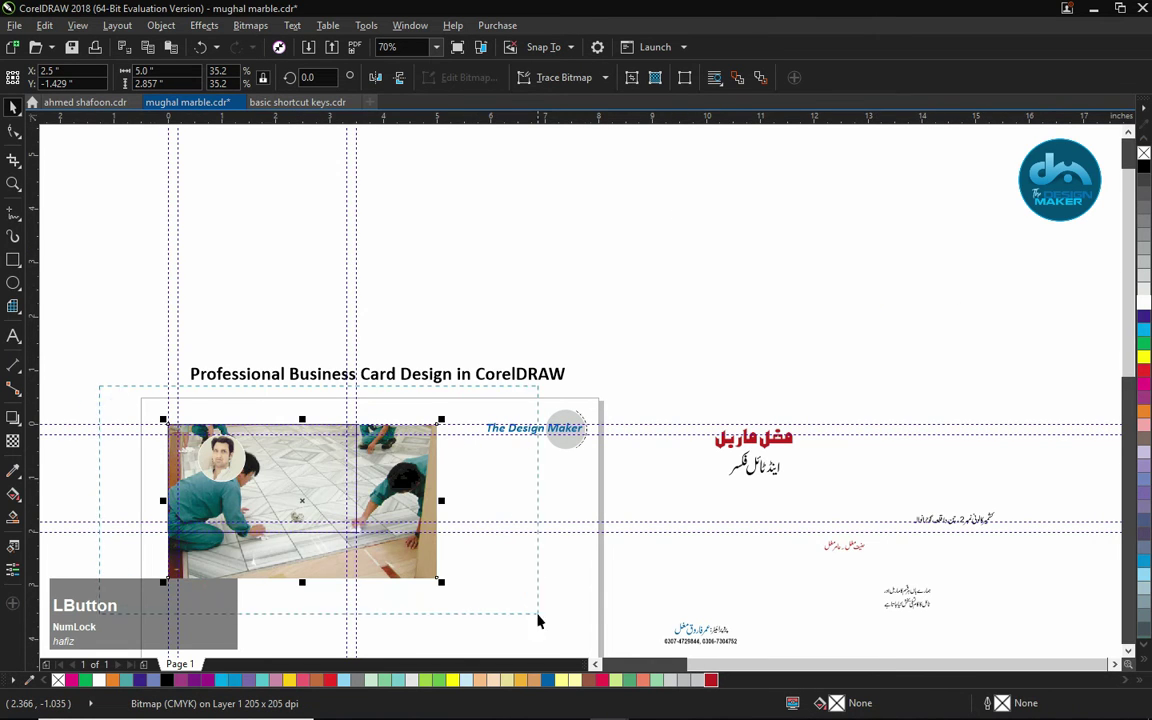
# Set the tile-work photo's width to 3.5 in proportionally and align it with the card's edges.
pyautogui.click(158, 71)
pyautogui.write('3.5')
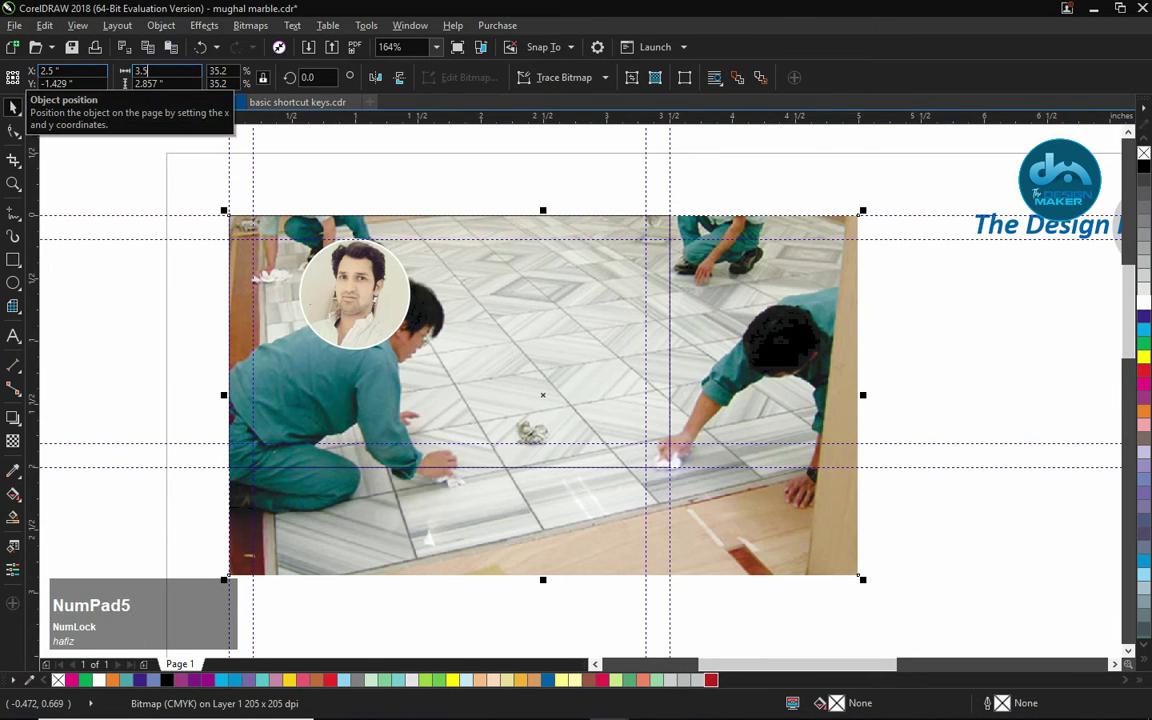
pyautogui.press('Return')
pyautogui.moveTo(577, 340); pyautogui.dragTo(490, 291)
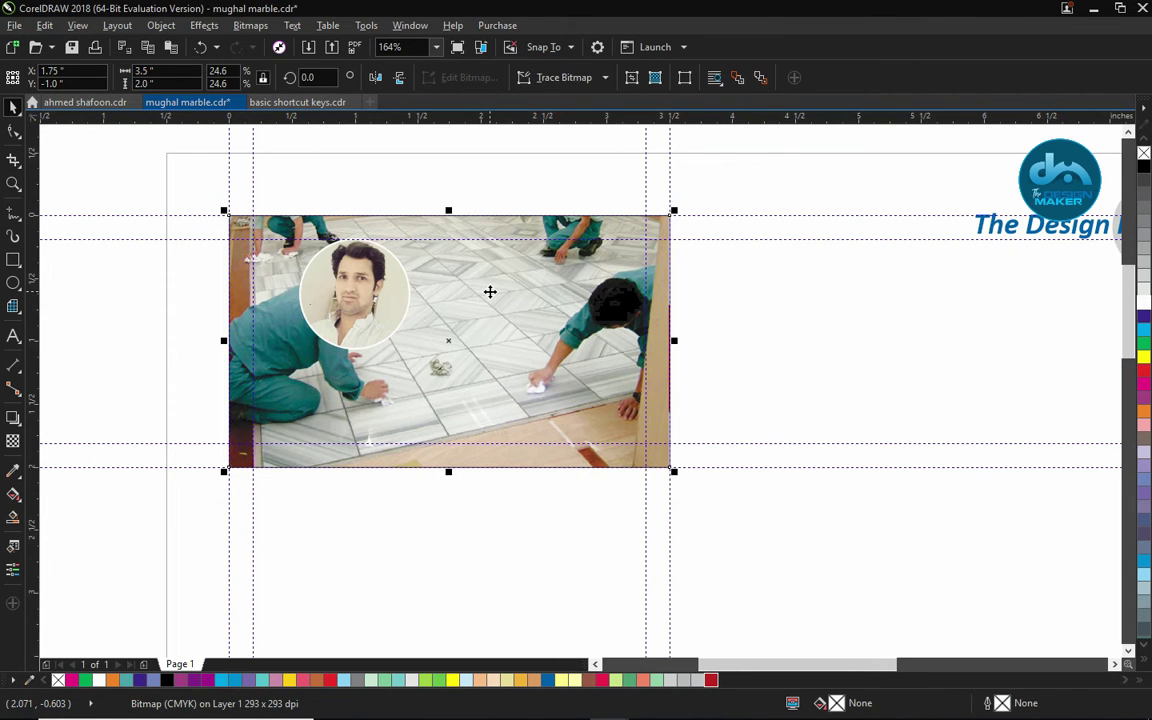
# Send the tile-work photo to the back and give it a uniform transparency of 65.
pyautogui.hotkey('shift', 'pagedown')
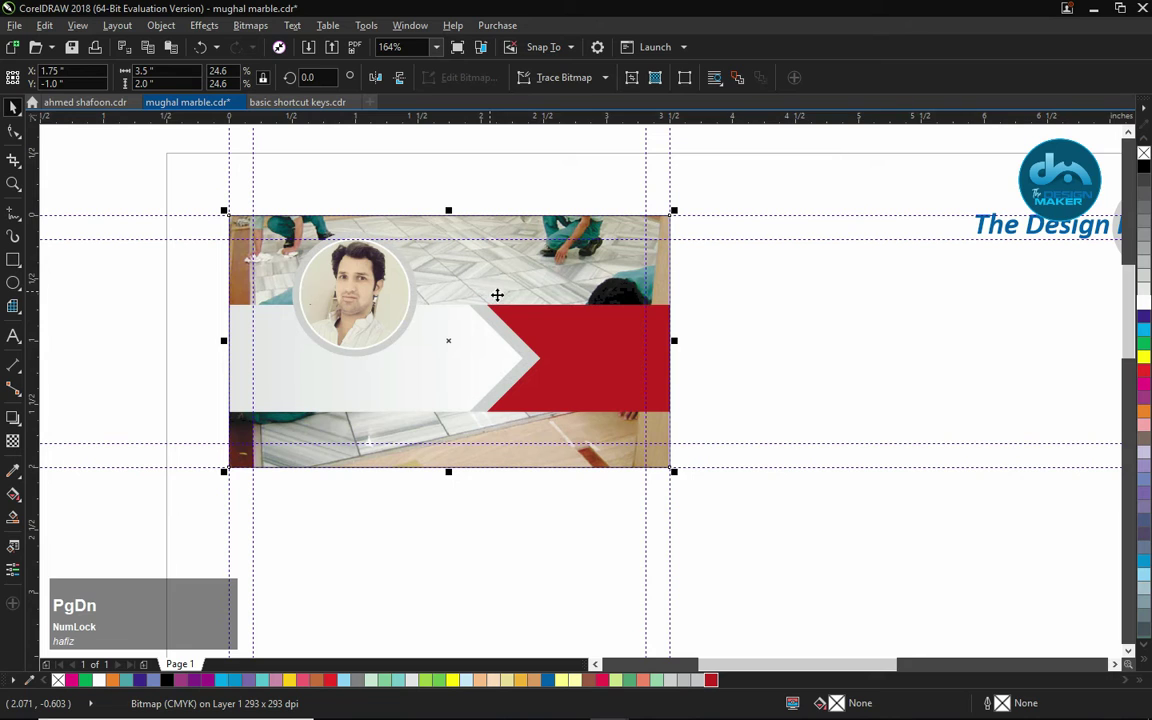
pyautogui.click(13, 441)
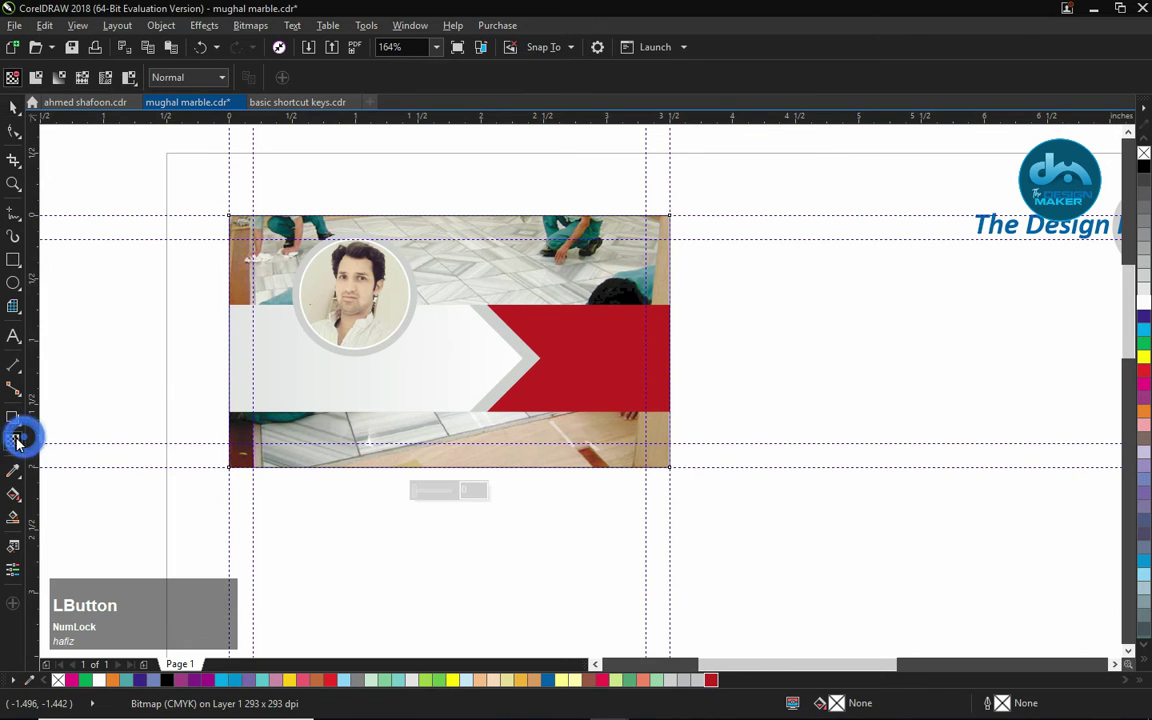
pyautogui.click(36, 82)
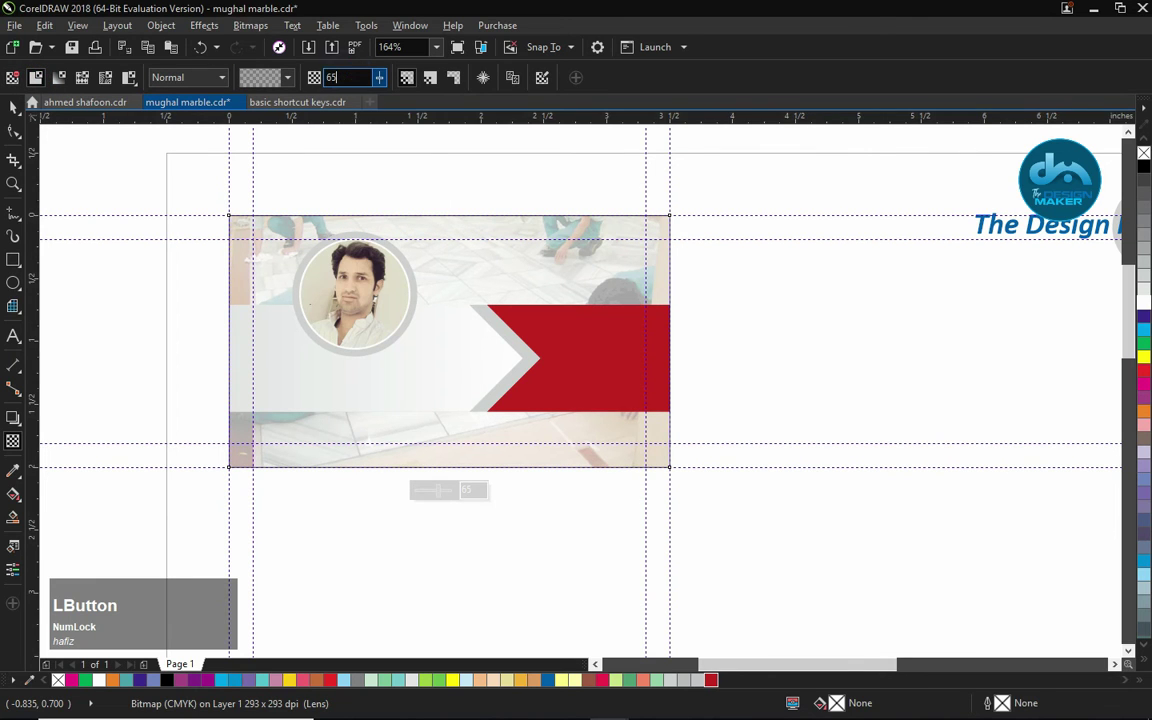
pyautogui.press('space')
pyautogui.click(455, 175)
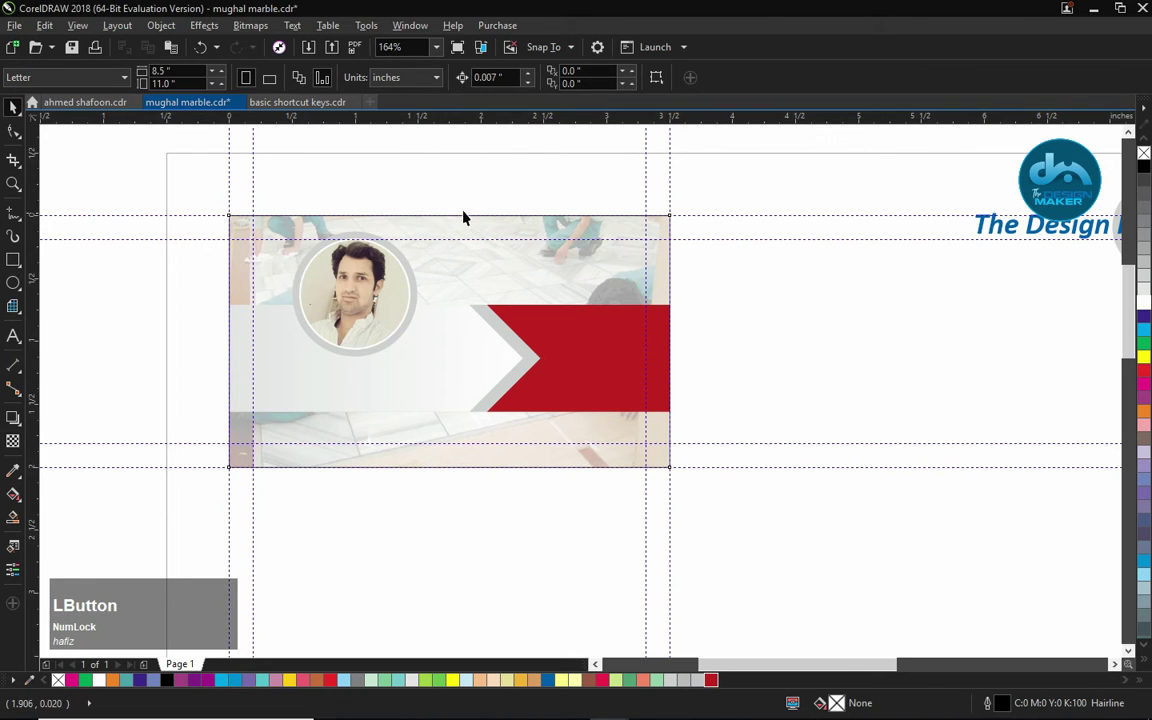
# Delete the card's outline rectangle, keeping the faded background photo.
pyautogui.click(257, 200)
pyautogui.press('Delete')
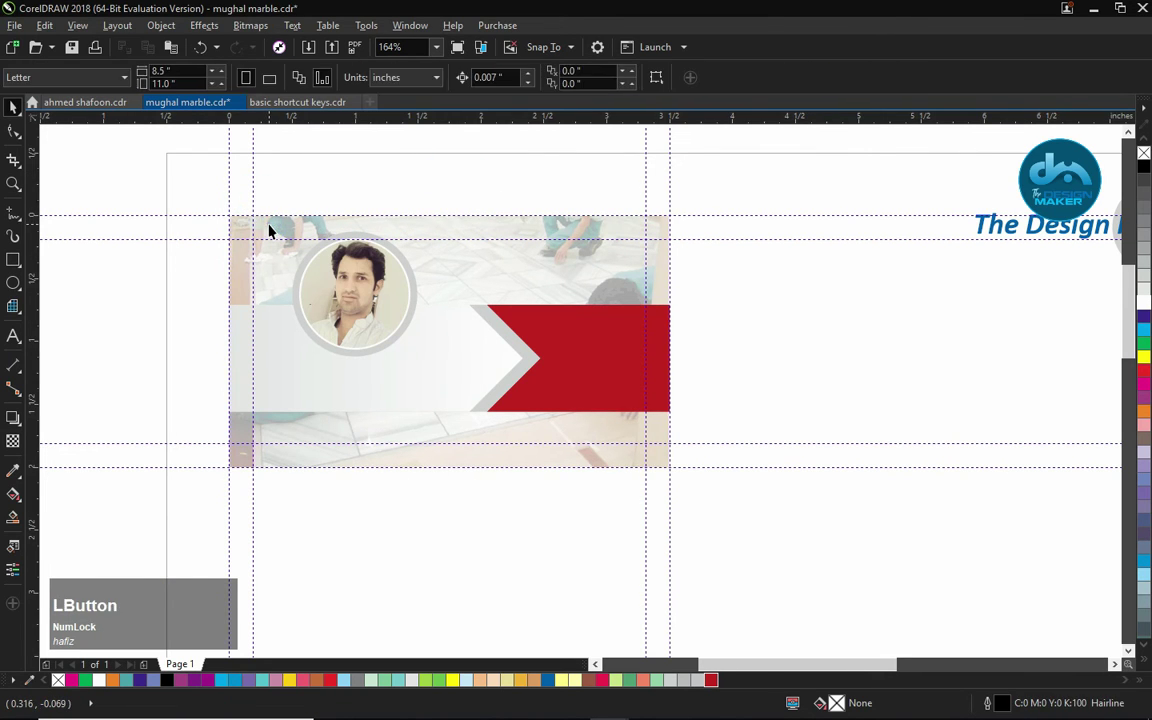
pyautogui.click(269, 224)
pyautogui.press('F3')
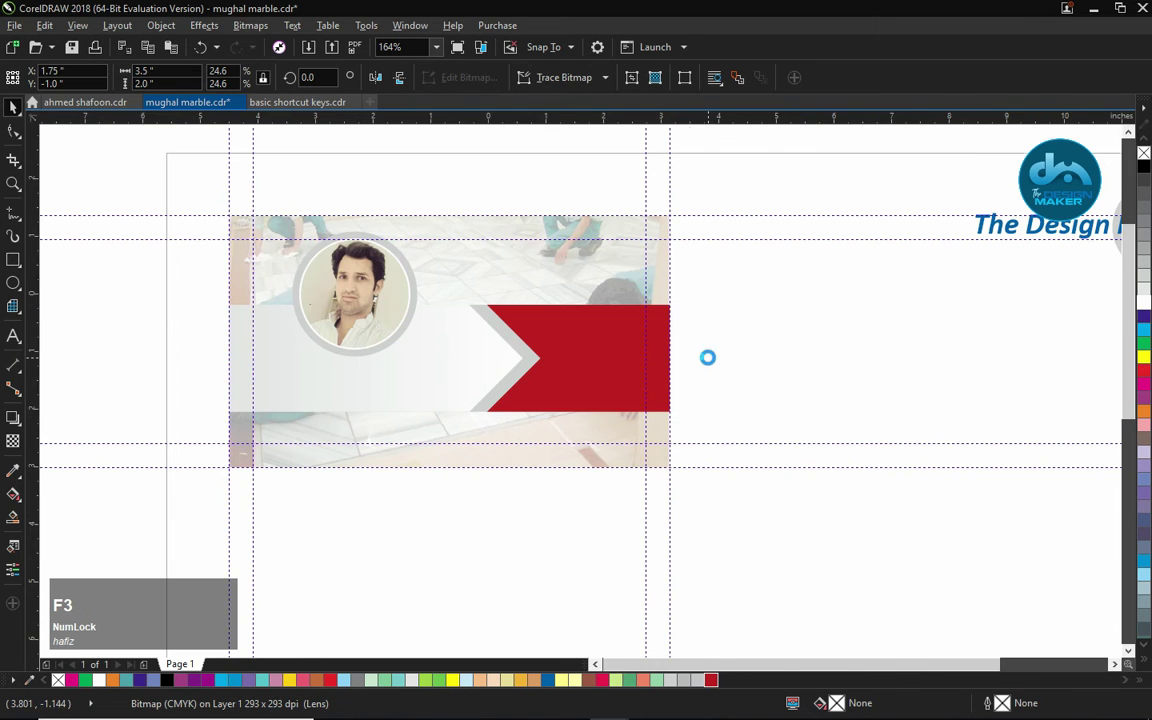
# Move the two-line Urdu company title next to the card's right side.
pyautogui.press('F4')
pyautogui.keyDown('alt'); pyautogui.click(805, 345); pyautogui.keyUp('alt')
pyautogui.moveTo(805, 345); pyautogui.dragTo(379, 369)
pyautogui.click(633, 384)
# Move the proprietor's name and phone numbers to the card's upper right area and the address line to its lower left.
pyautogui.moveTo(636, 519); pyautogui.dragTo(795, 572)
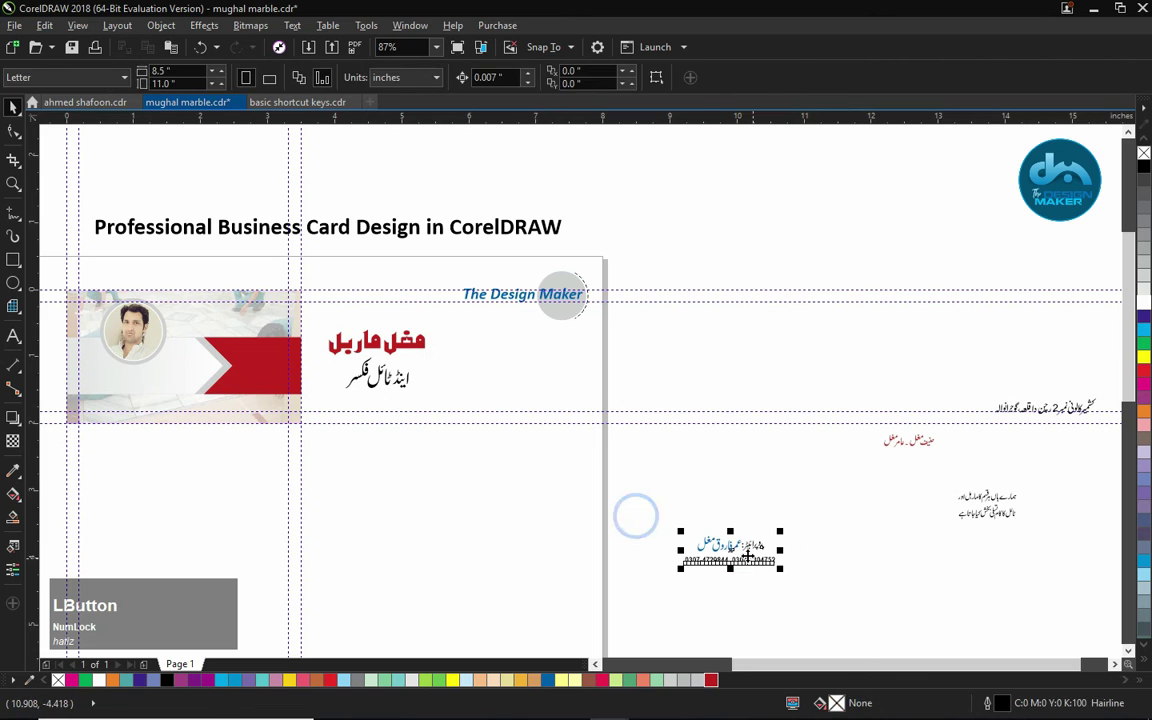
pyautogui.moveTo(729, 551); pyautogui.dragTo(244, 332)
pyautogui.moveTo(993, 376); pyautogui.dragTo(1106, 428)
pyautogui.moveTo(1043, 406); pyautogui.dragTo(126, 413)
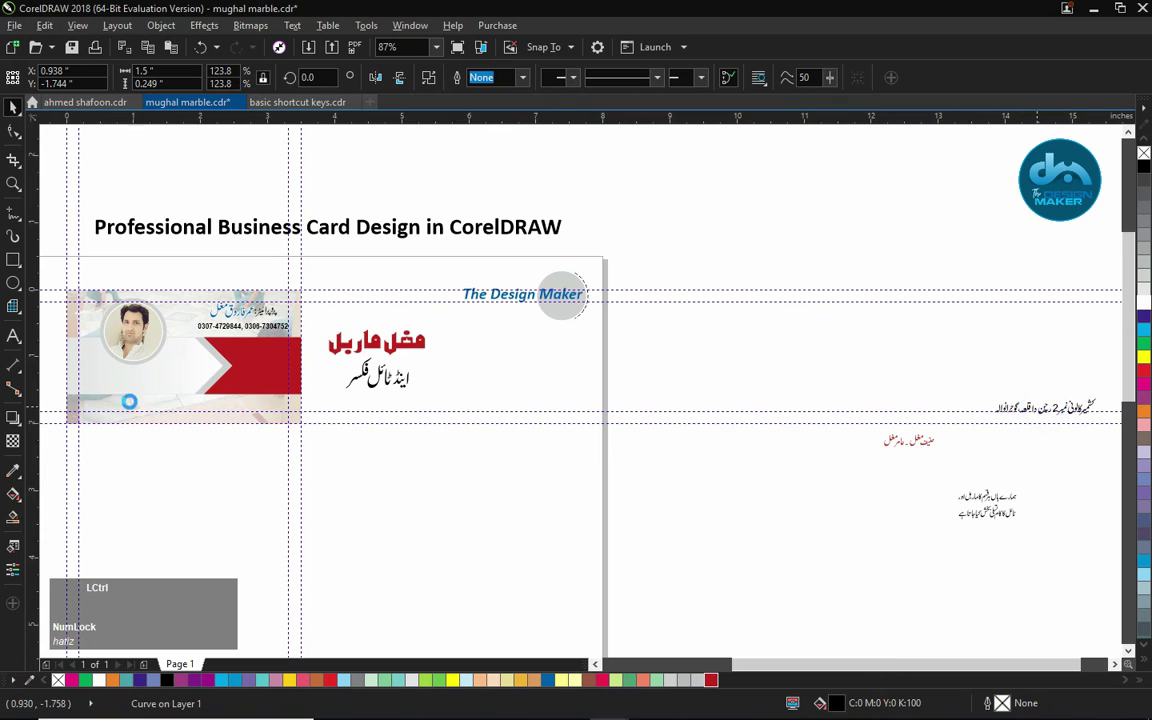
# Move the red line of names to the card's lower right and the two-line service text onto the red piece.
pyautogui.moveTo(902, 447); pyautogui.dragTo(232, 412)
pyautogui.moveTo(818, 463); pyautogui.dragTo(987, 550)
pyautogui.moveTo(987, 494); pyautogui.dragTo(265, 362)
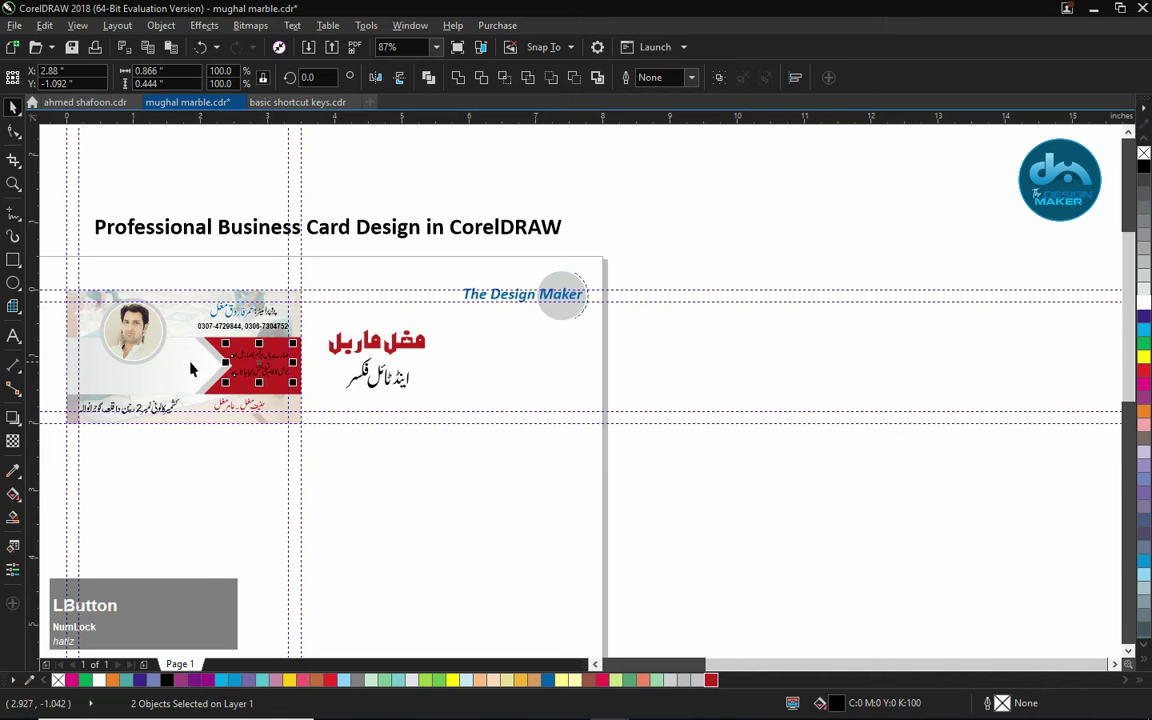
# Recolour the two-line service text on the red piece white.
pyautogui.press('F2')
pyautogui.moveTo(50, 250); pyautogui.dragTo(475, 461)
pyautogui.click(95, 341)
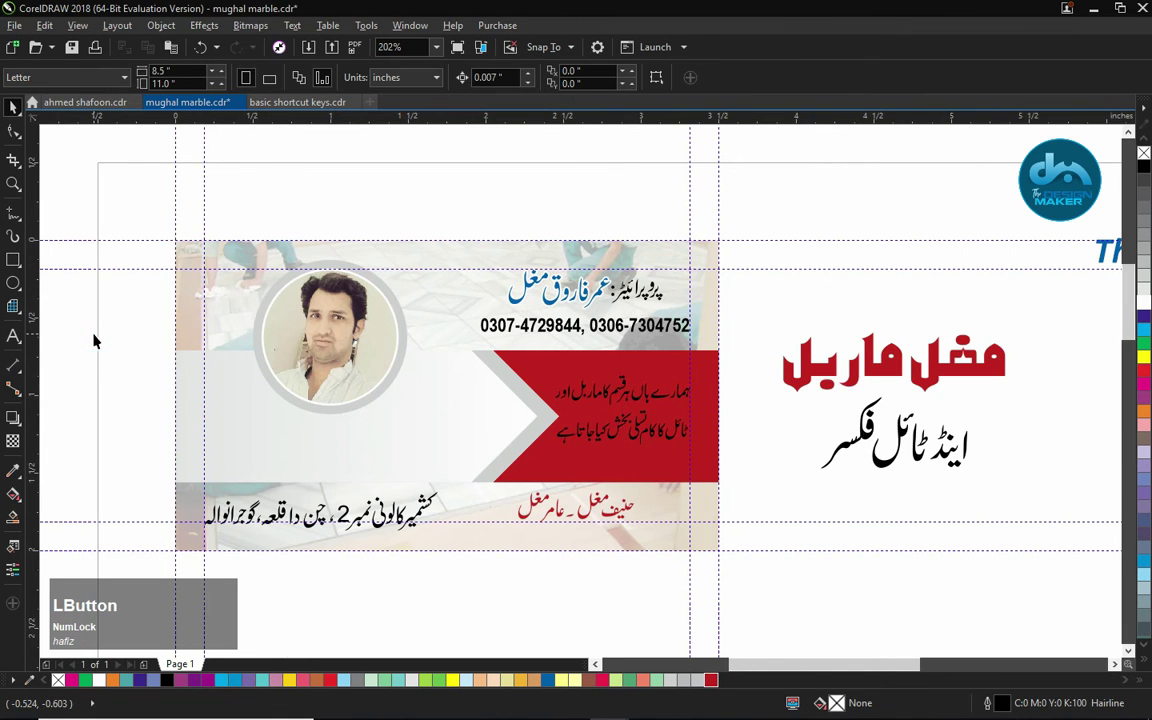
pyautogui.moveTo(741, 468); pyautogui.dragTo(545, 362)
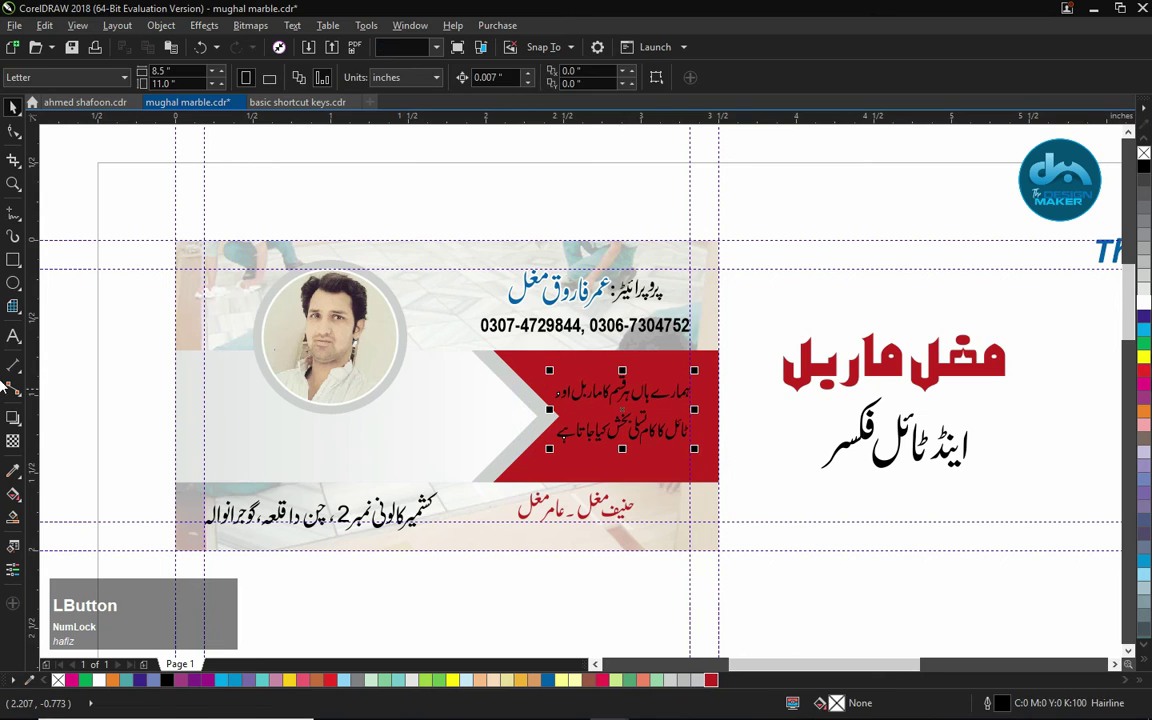
# Move the three band pieces slightly left and extend the red piece's right end to the card's right edge.
pyautogui.keyDown('shift'); pyautogui.click(446, 335); pyautogui.keyUp('shift')
pyautogui.moveTo(549, 367); pyautogui.dragTo(519, 389)
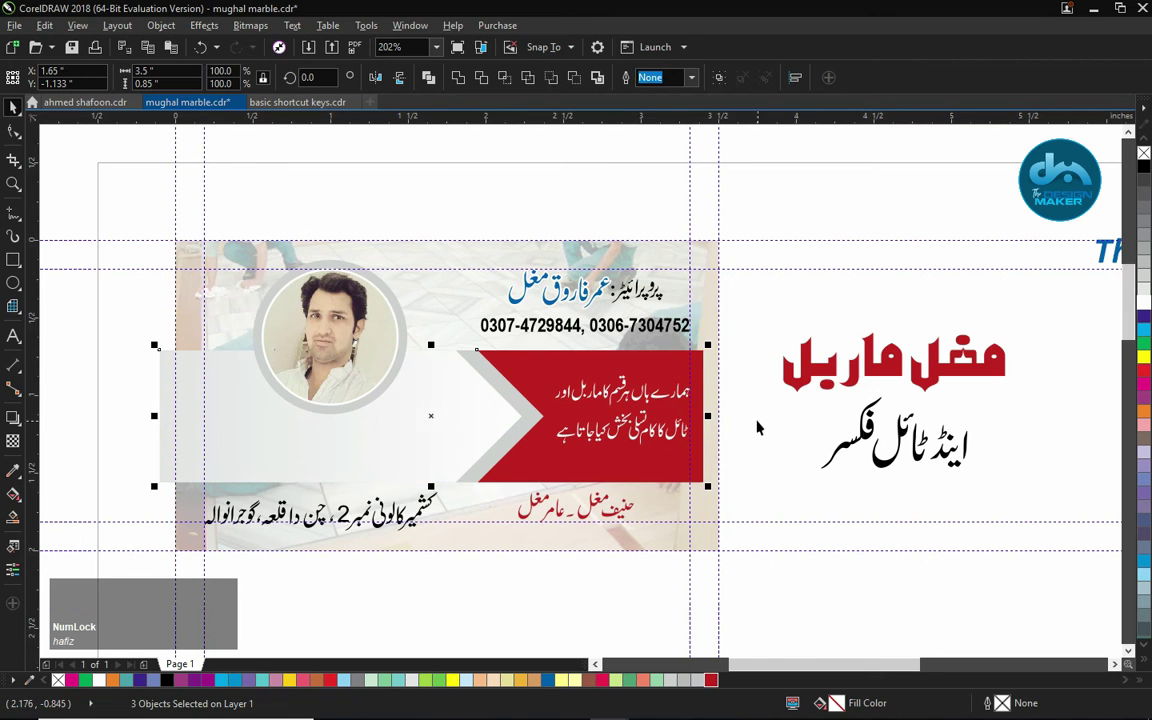
pyautogui.click(757, 412)
pyautogui.click(636, 371)
pyautogui.press('F10')
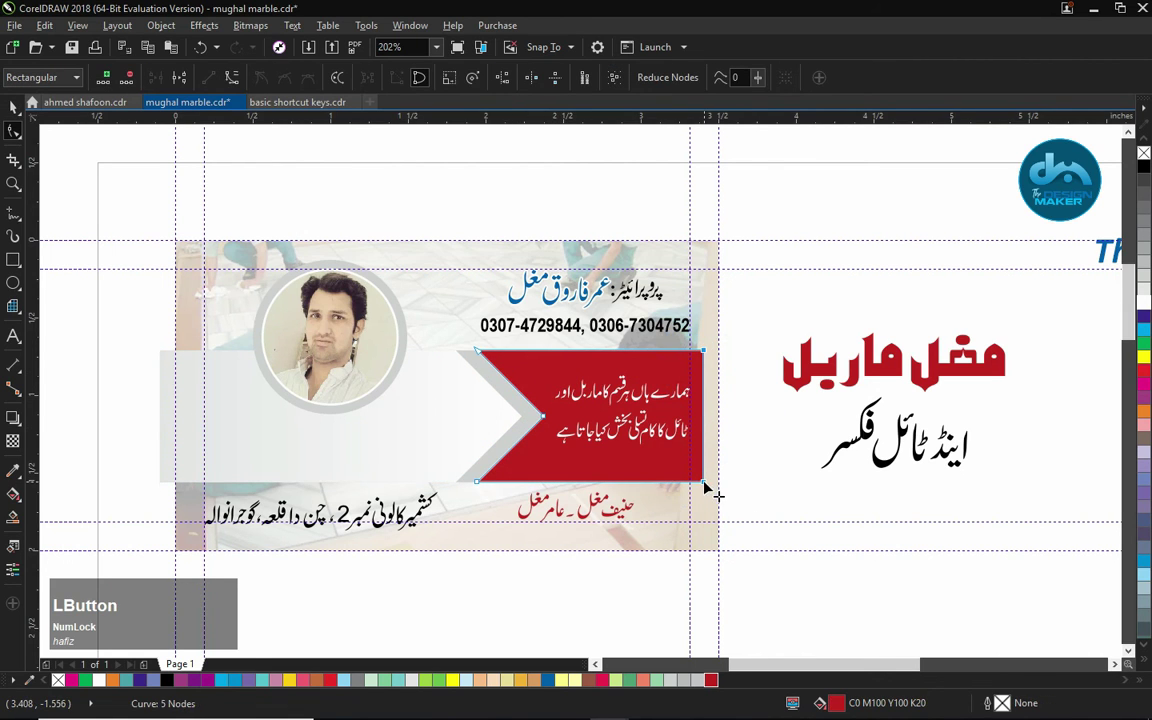
pyautogui.moveTo(705, 488); pyautogui.dragTo(718, 484)
pyautogui.press('space')
# Pull the left ends of the white and grey arrow pieces in to the card's left edge.
pyautogui.click(429, 408)
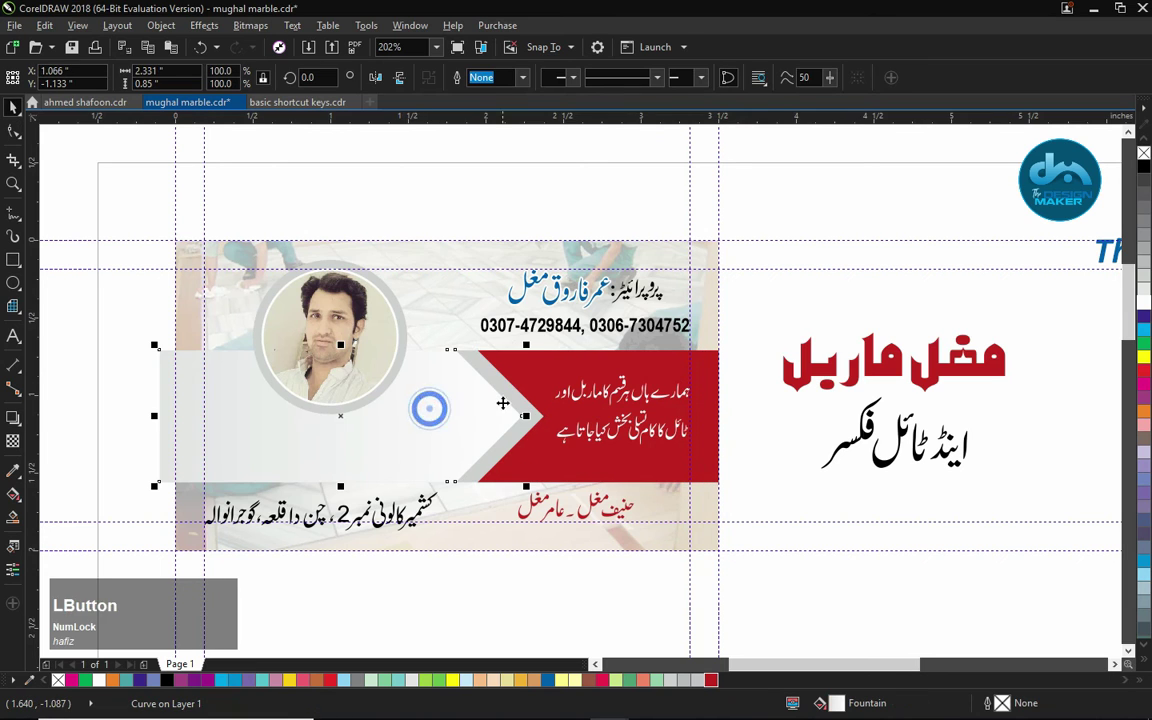
pyautogui.keyDown('shift'); pyautogui.click(487, 374); pyautogui.keyUp('shift')
pyautogui.press('space')
pyautogui.moveTo(145, 334); pyautogui.dragTo(175, 483)
pyautogui.press('space')
pyautogui.click(152, 397)
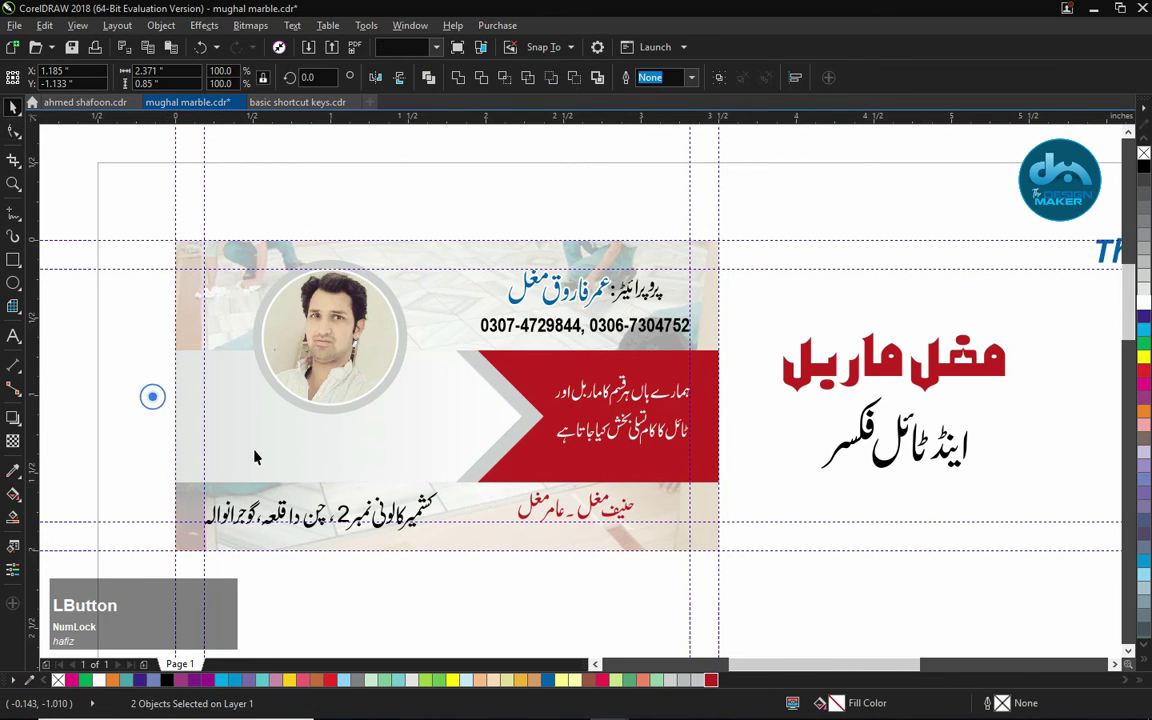
# Nudge the address line up, and lower the red line of names slightly and centre it horizontally under the phone numbers.
pyautogui.click(417, 513)
pyautogui.press('Up')
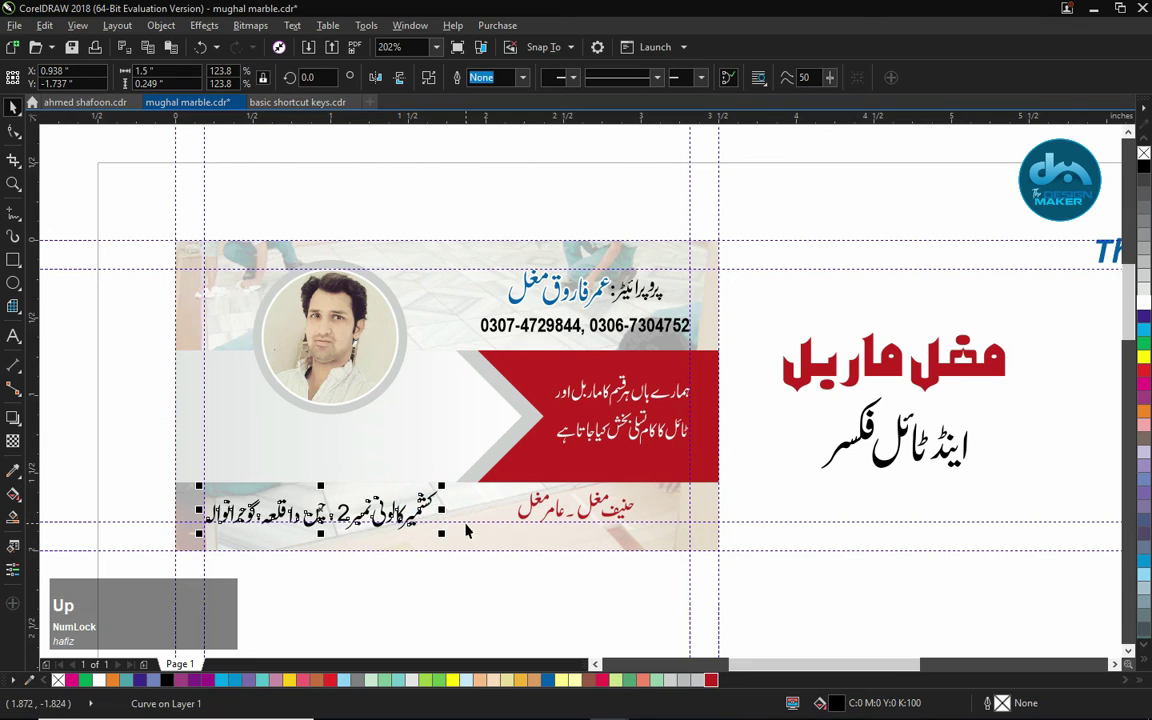
pyautogui.click(560, 505)
pyautogui.press('Down')
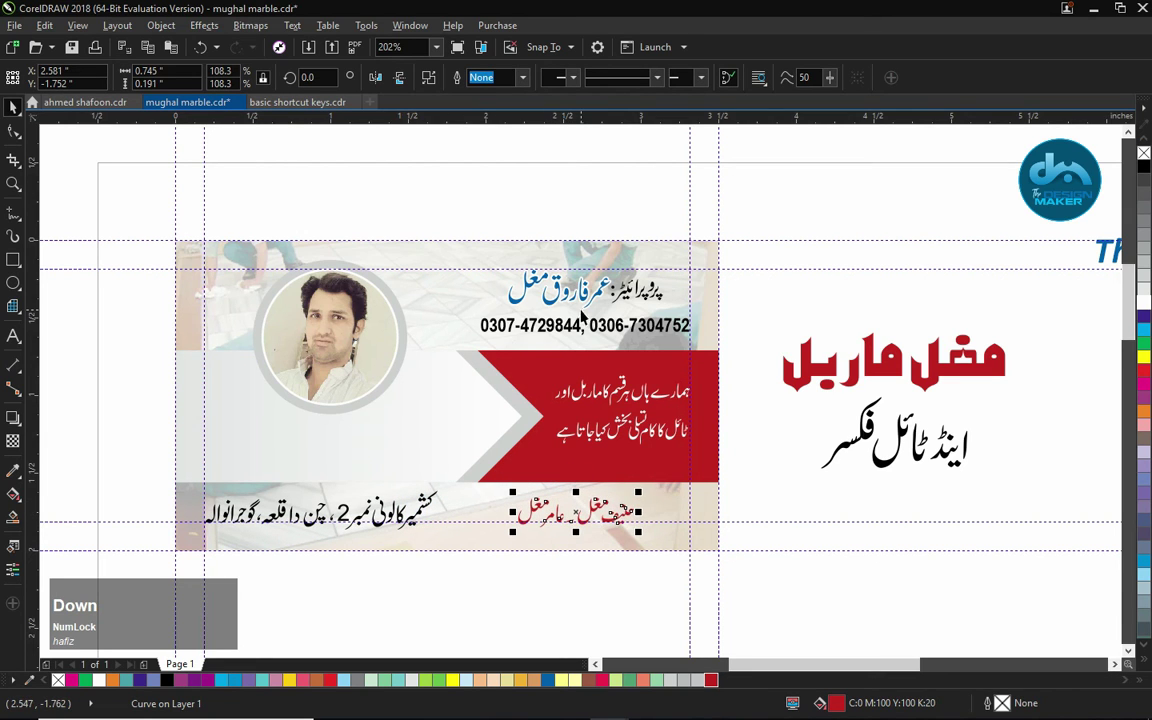
pyautogui.keyDown('shift'); pyautogui.click(575, 331); pyautogui.keyUp('shift')
pyautogui.press('c')
pyautogui.keyDown('shift'); pyautogui.click(577, 330); pyautogui.keyUp('shift')
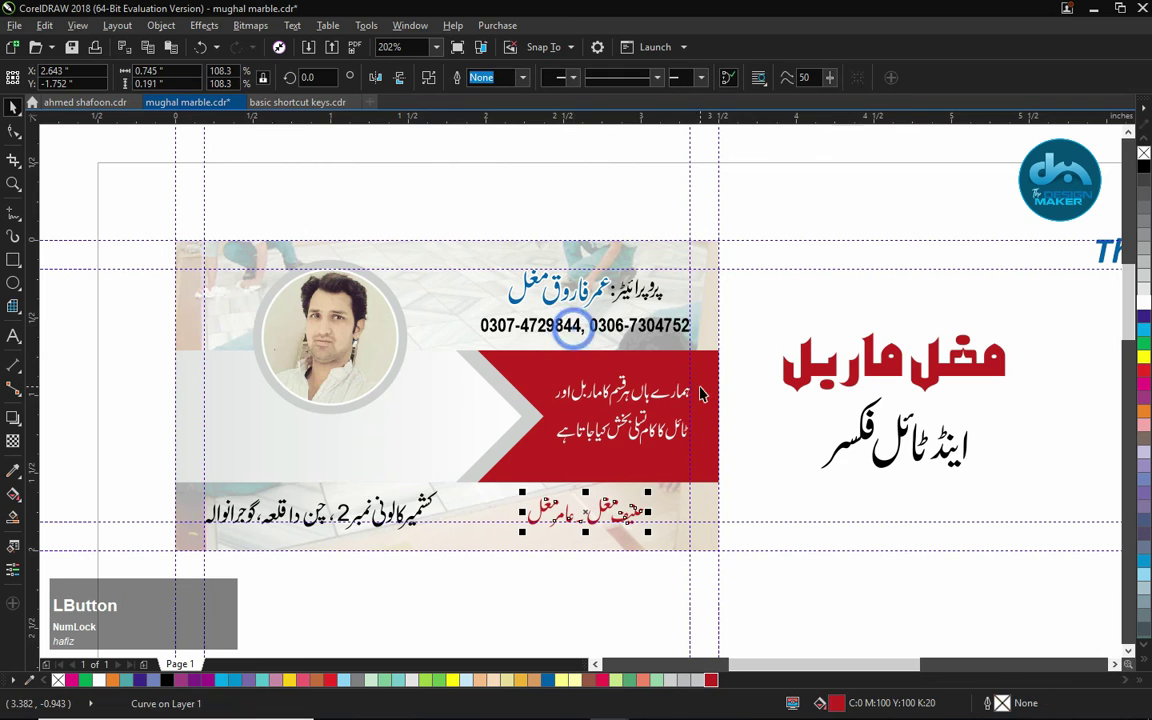
# Nudge the arrow band up together with its service text.
pyautogui.moveTo(746, 493); pyautogui.dragTo(130, 344)
pyautogui.press('Up')
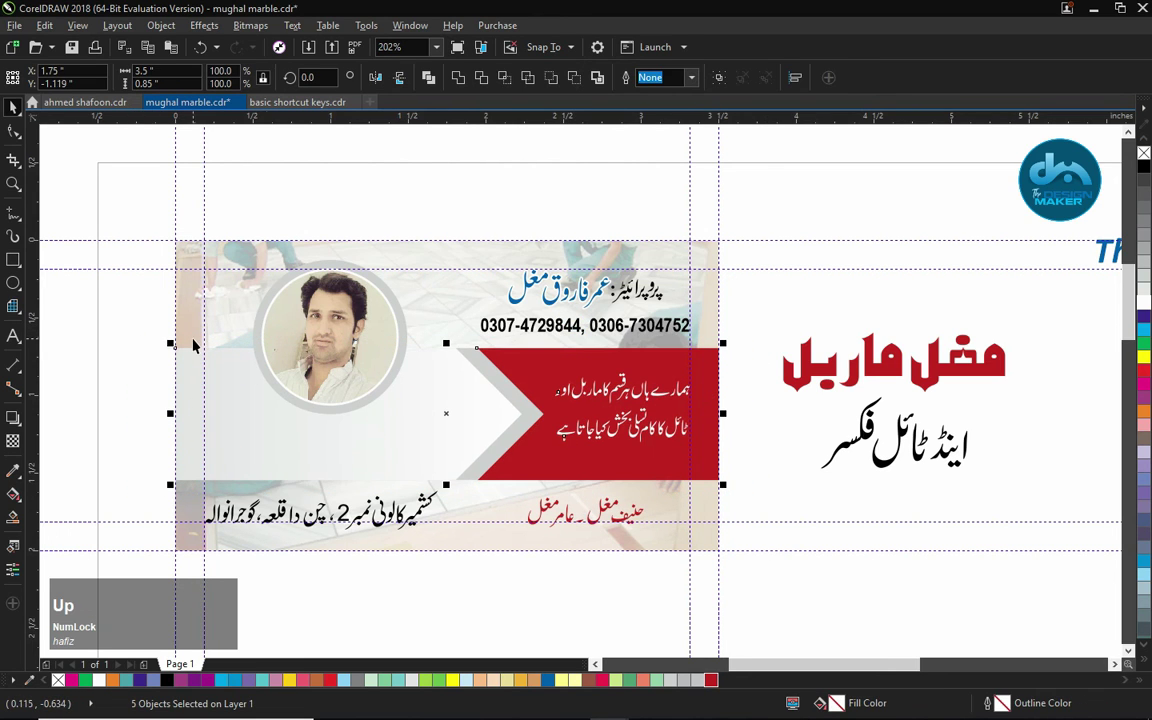
# Scale down the red and black company title texts and place them side by side on the white band below the portrait.
pyautogui.click(854, 332)
pyautogui.moveTo(879, 383); pyautogui.dragTo(300, 484)
pyautogui.click(933, 431)
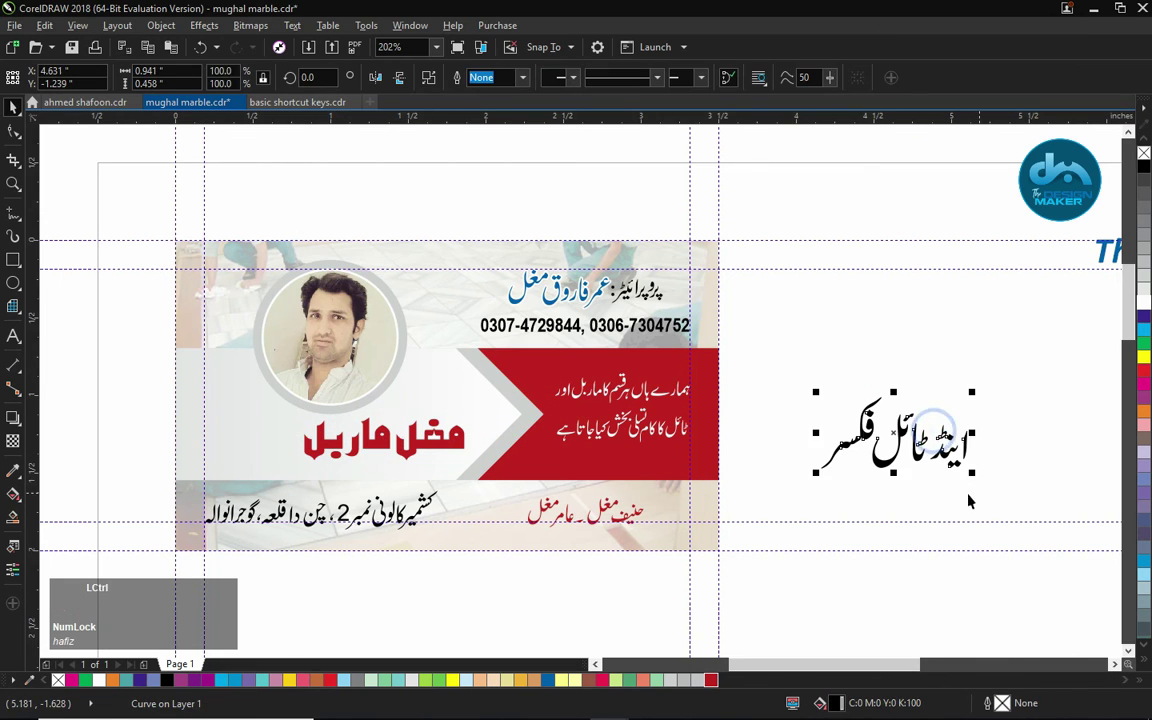
pyautogui.hotkey('ctrl', 'r')
pyautogui.moveTo(972, 454); pyautogui.dragTo(257, 434)
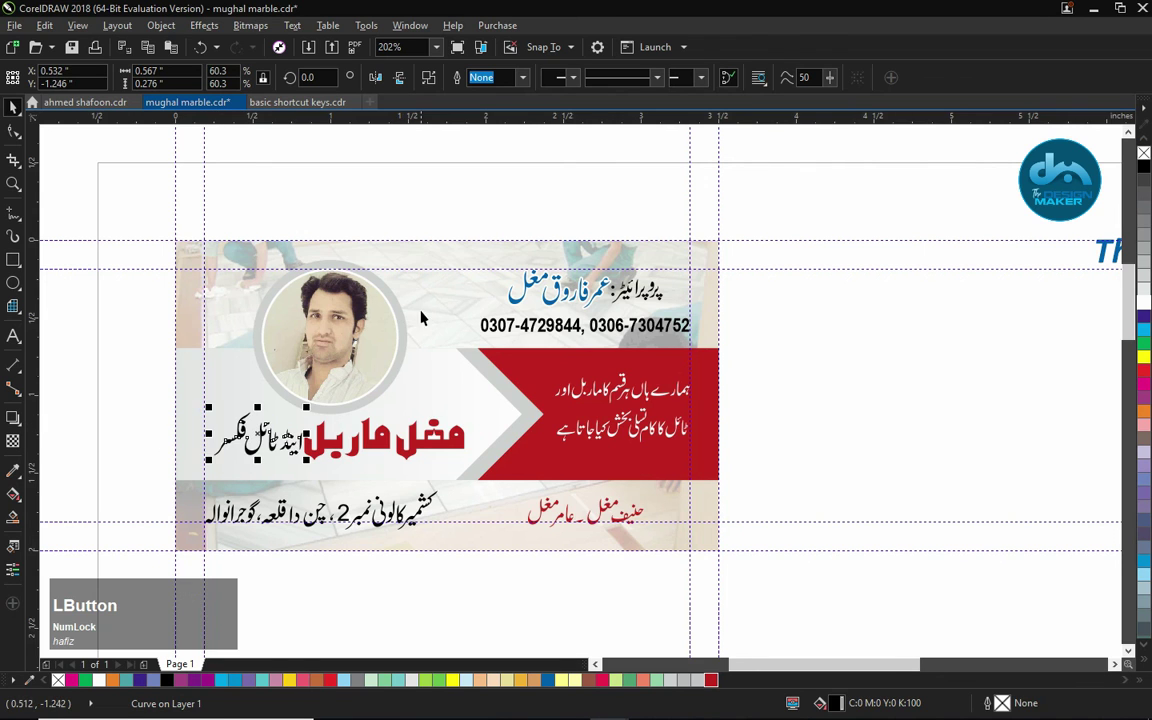
# Nudge the black title text left to widen its gap to the red title text.
pyautogui.click(421, 318)
pyautogui.hotkey('shift', 'F2')
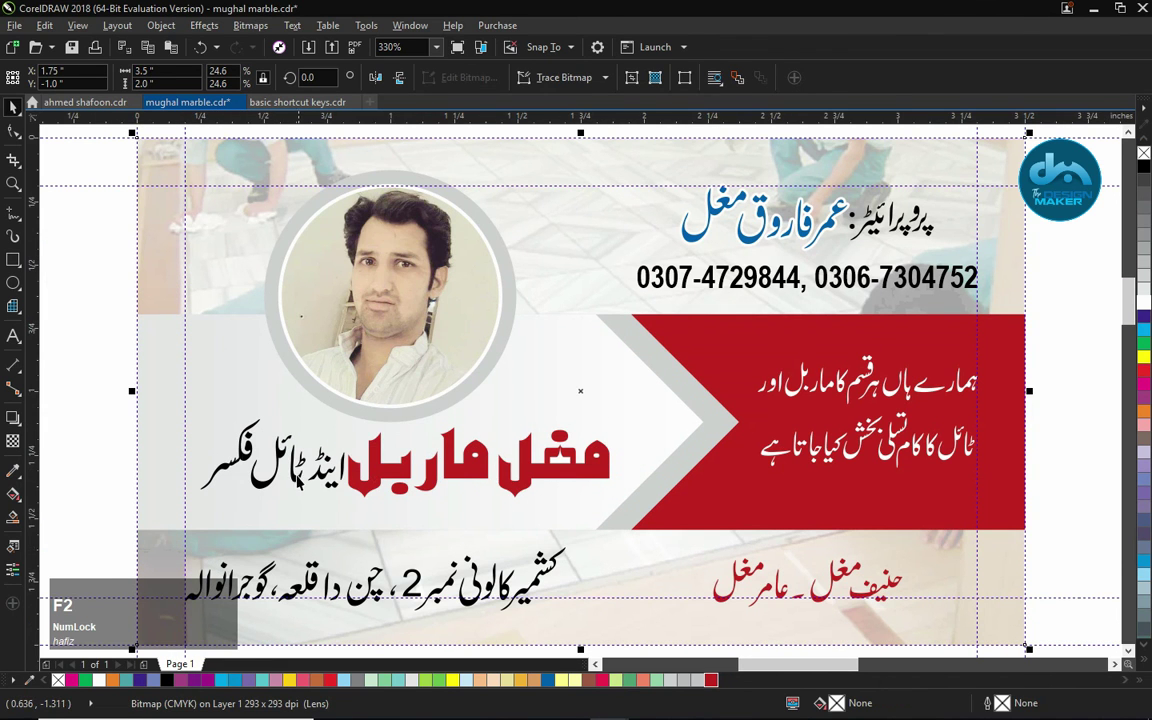
pyautogui.click(298, 481)
pyautogui.press('Left')
pyautogui.press('Left')
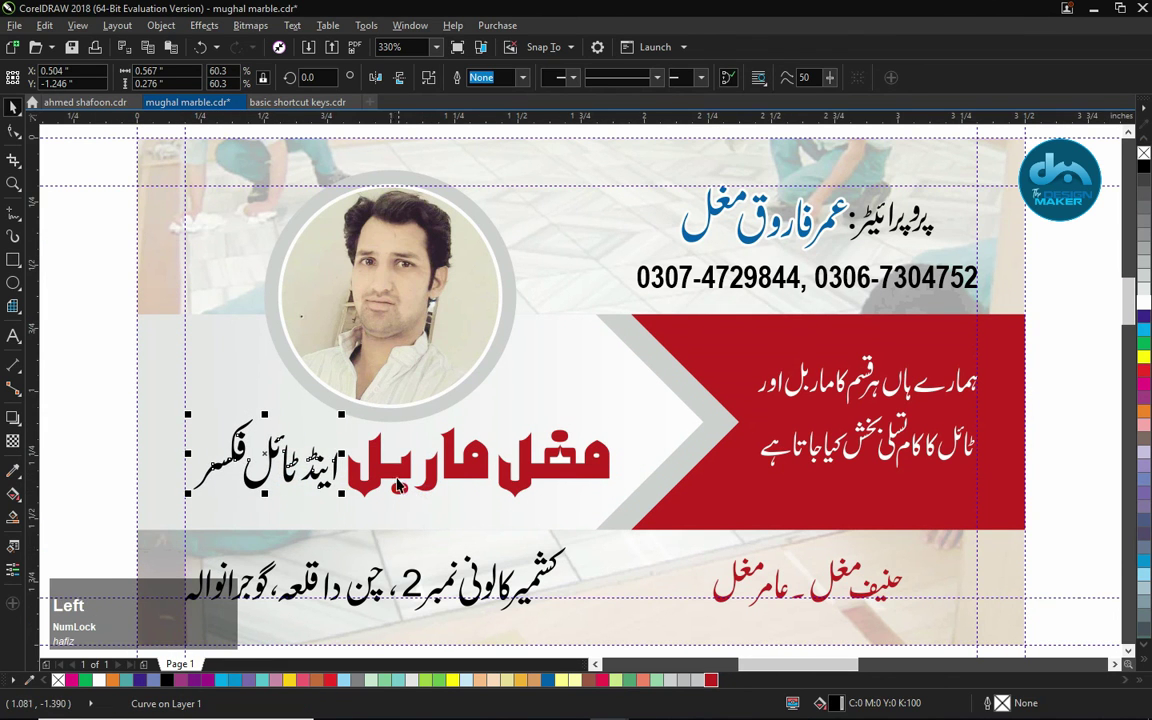
# Move both title texts down together so they sit between the portrait and the white band's lower edge.
pyautogui.keyDown('shift'); pyautogui.click(383, 475); pyautogui.keyUp('shift')
pyautogui.moveTo(388, 463); pyautogui.dragTo(380, 483)
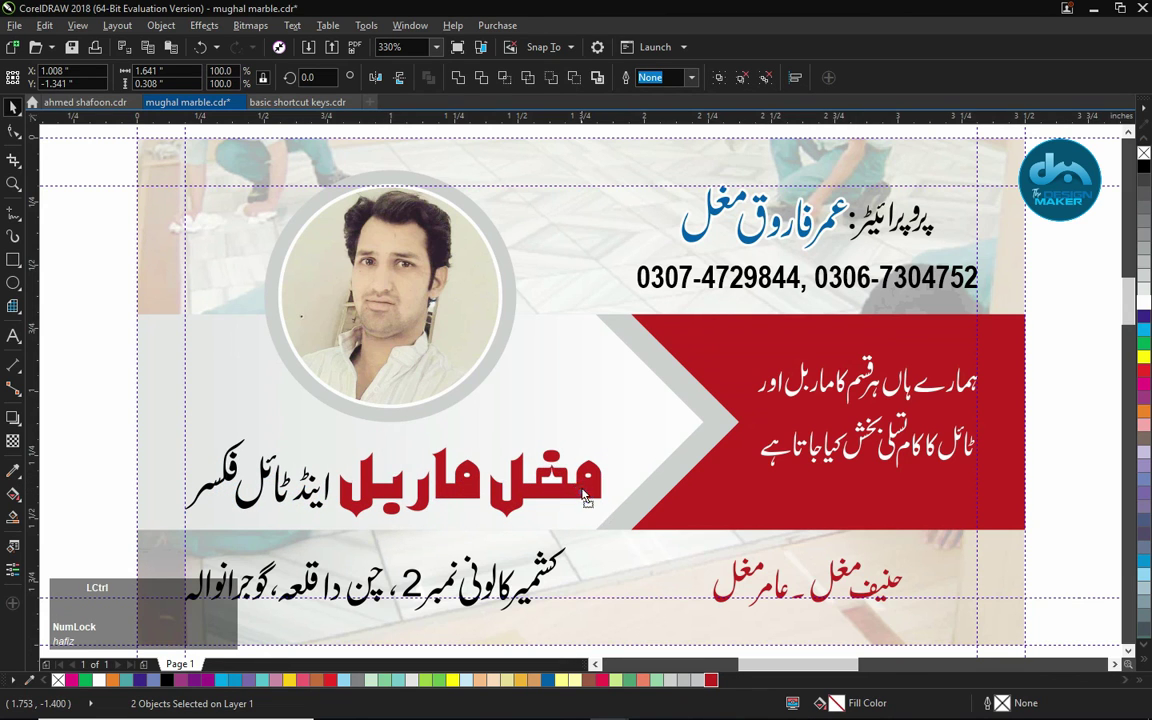
pyautogui.moveTo(582, 491); pyautogui.dragTo(578, 487)
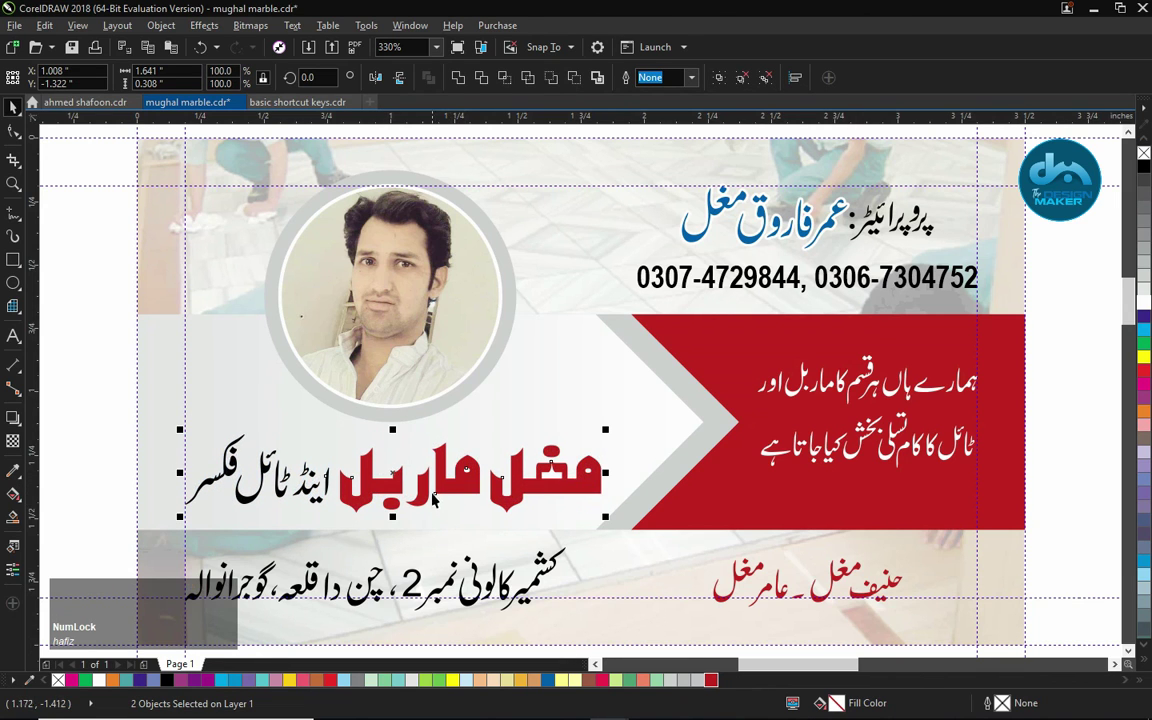
pyautogui.moveTo(419, 491); pyautogui.dragTo(419, 487)
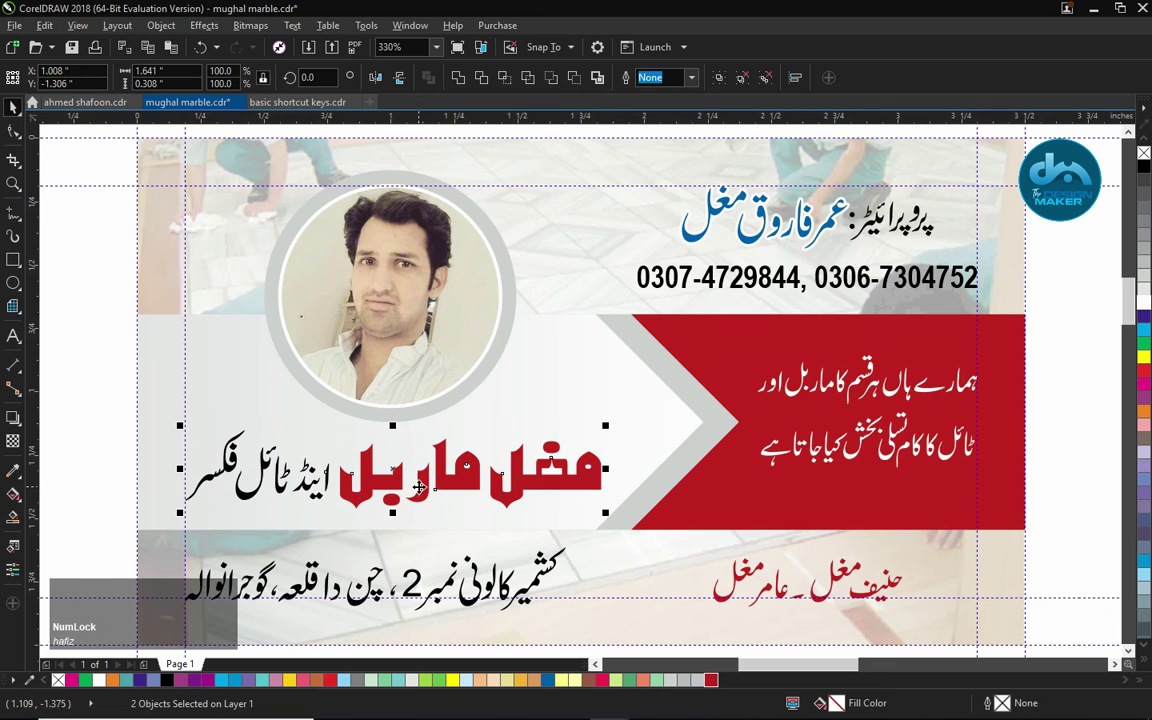
# Centre the two service text lines vertically on the red piece as one group, and ungroup them.
pyautogui.moveTo(1054, 487); pyautogui.dragTo(710, 360)
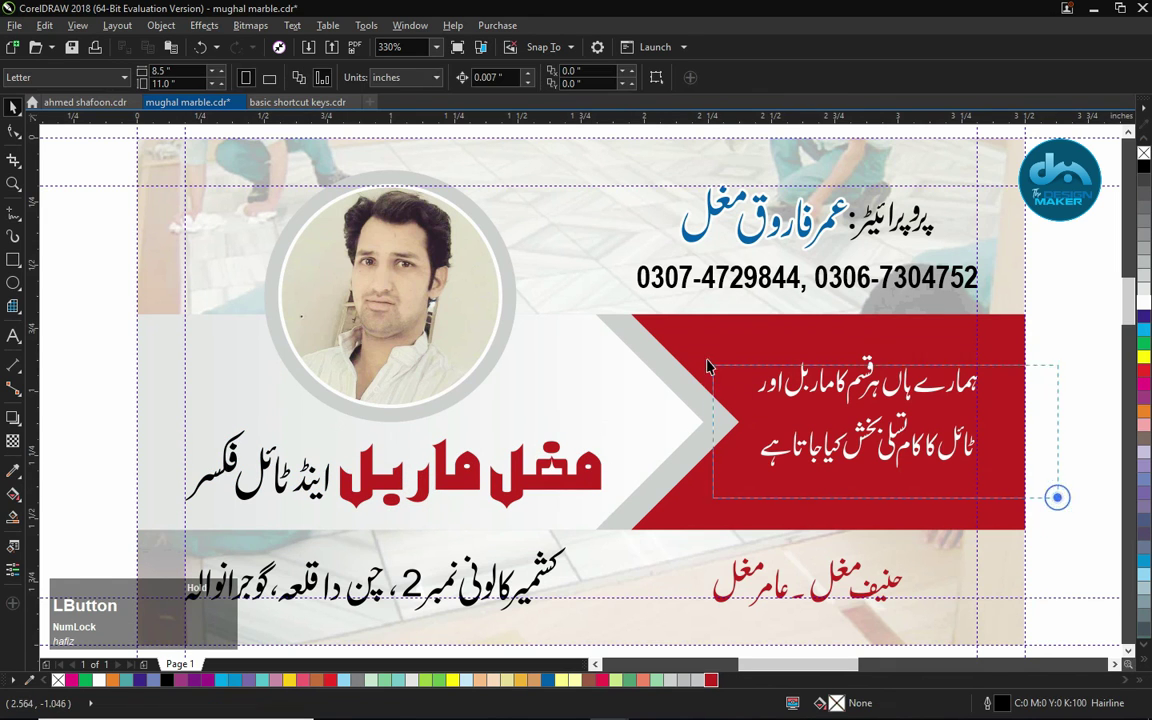
pyautogui.keyDown('shift'); pyautogui.click(736, 347); pyautogui.keyUp('shift')
pyautogui.press('e')
pyautogui.hotkey('ctrl', 'z')
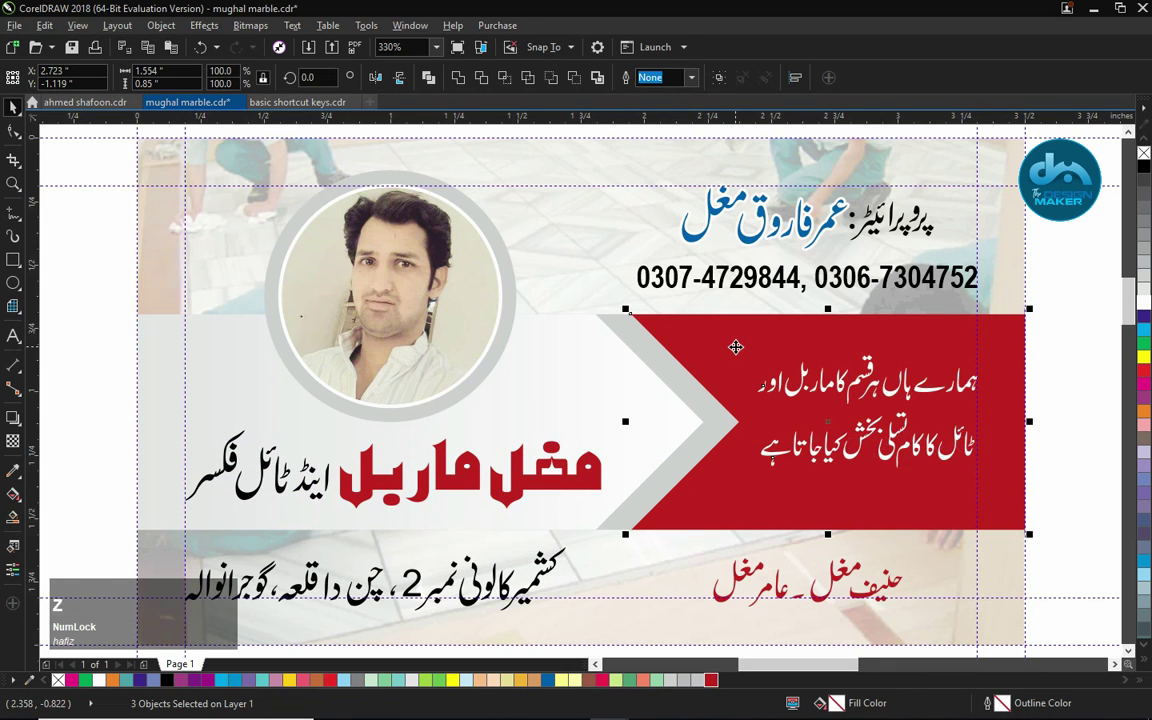
pyautogui.keyDown('shift'); pyautogui.click(736, 347); pyautogui.keyUp('shift')
pyautogui.keyDown('shift'); pyautogui.click(735, 347); pyautogui.keyUp('shift')
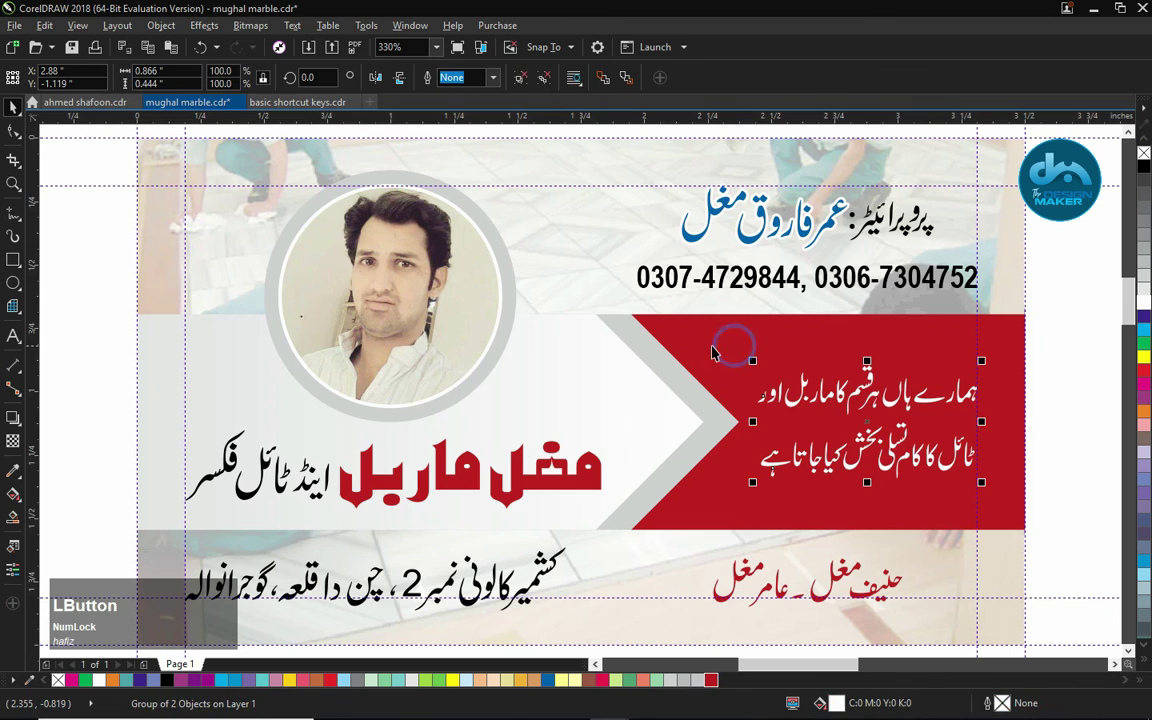
pyautogui.hotkey('ctrl', 'u')
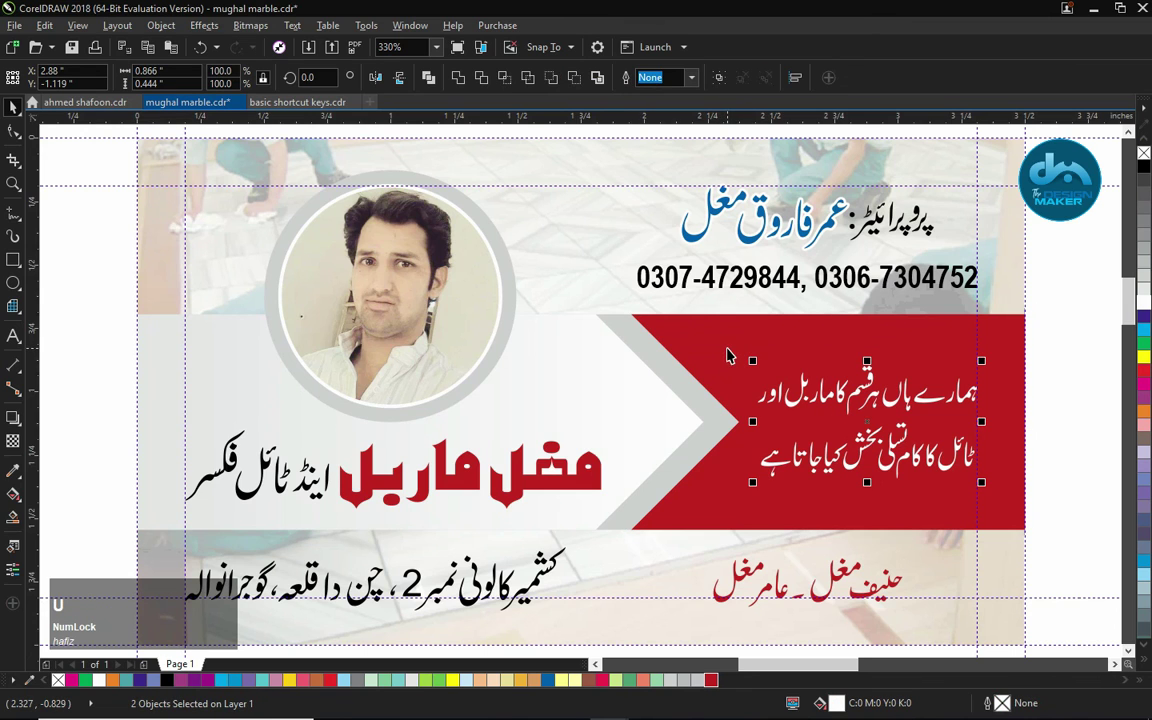
# Nudge the arrow band with its service text slightly up and the two title texts slightly down.
pyautogui.moveTo(1078, 312); pyautogui.dragTo(598, 262)
pyautogui.moveTo(88, 298); pyautogui.dragTo(352, 443)
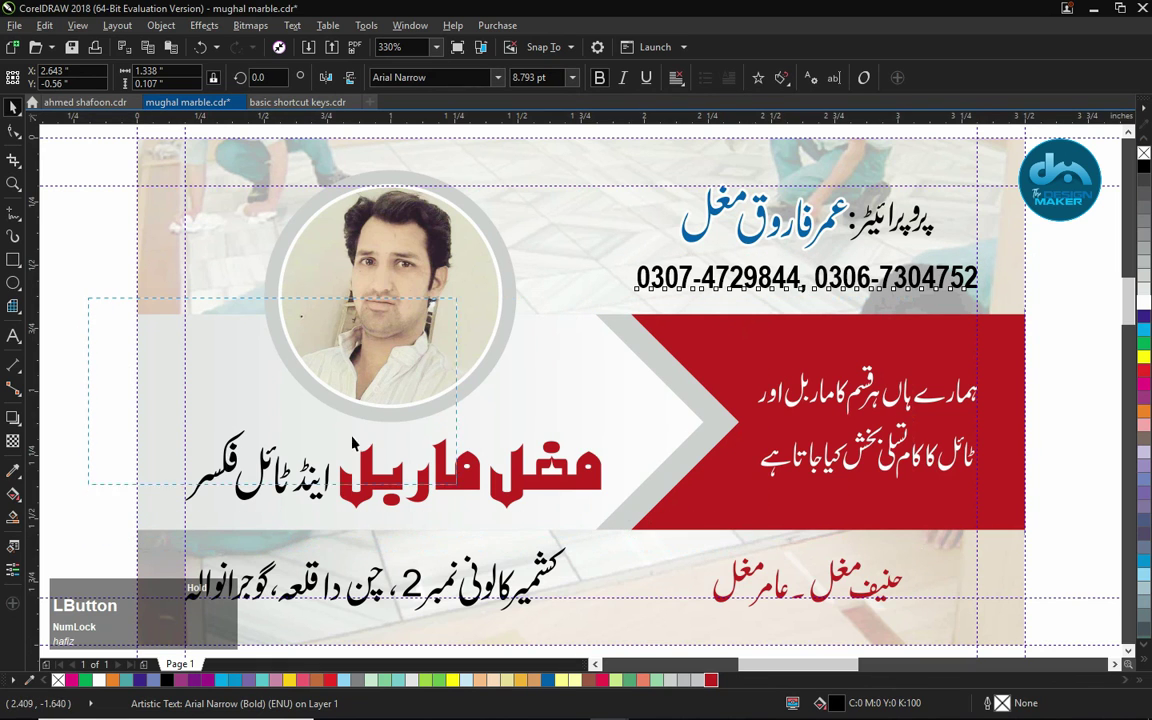
pyautogui.moveTo(785, 522); pyautogui.dragTo(1049, 546)
pyautogui.moveTo(102, 412); pyautogui.dragTo(643, 538)
pyautogui.press('Up')
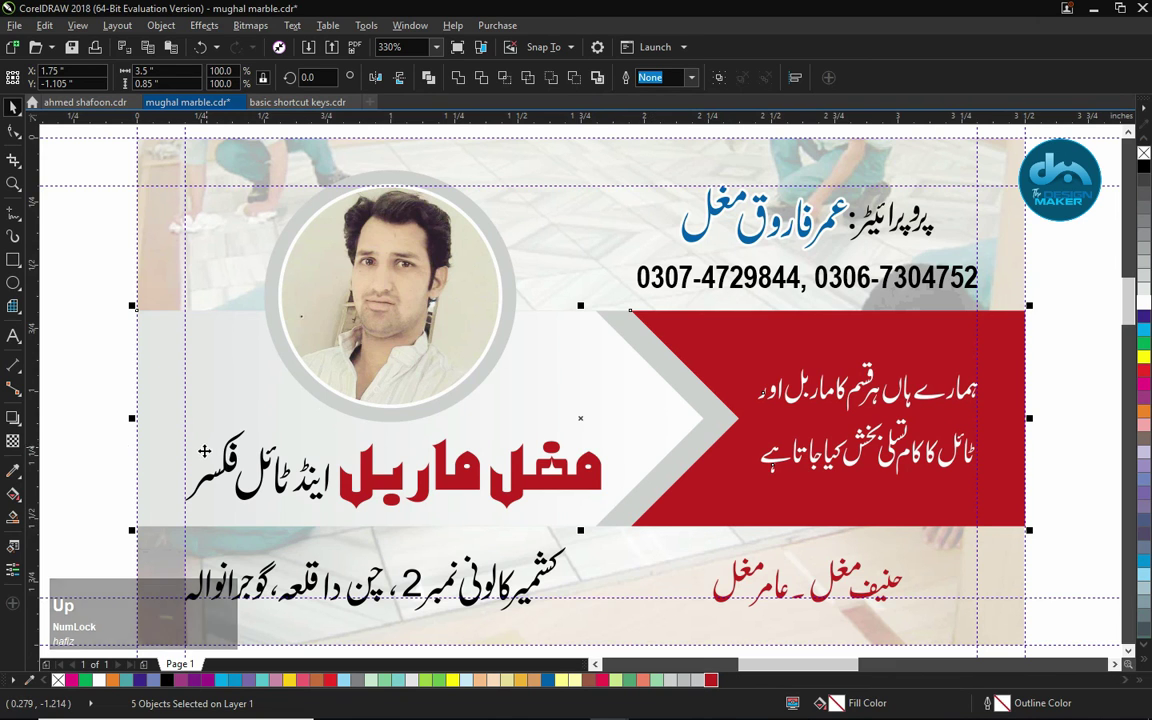
pyautogui.moveTo(100, 390); pyautogui.dragTo(648, 535)
pyautogui.press('Down')
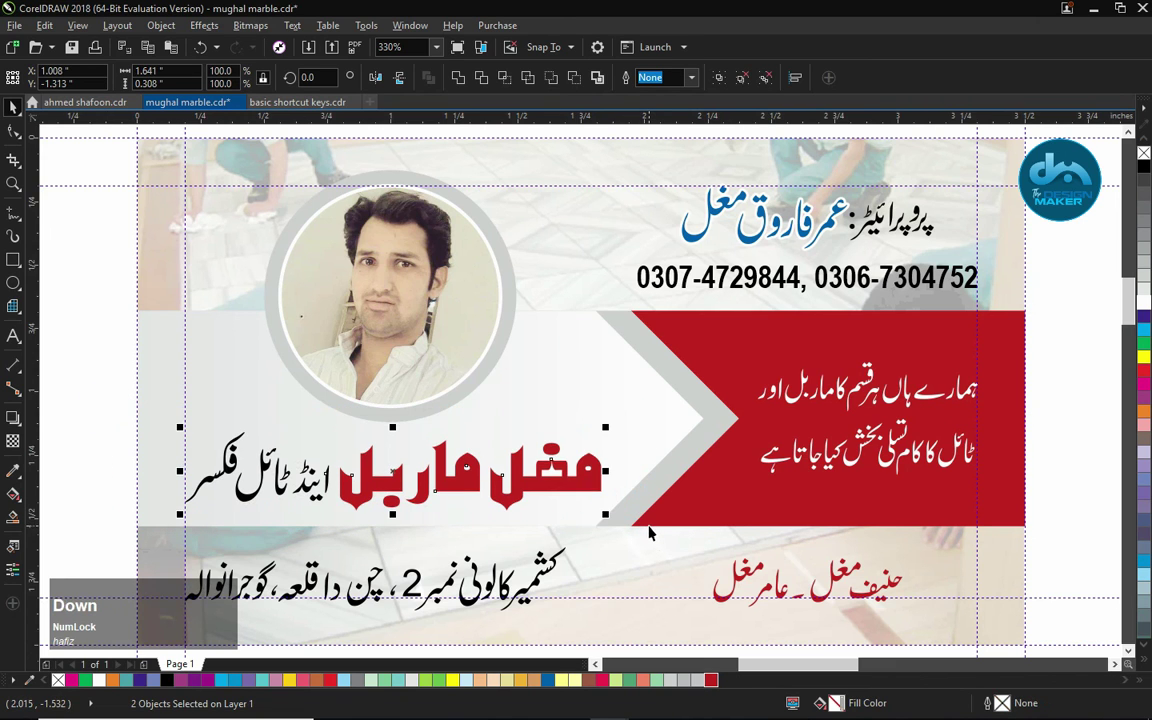
# Show the finished business card in a full-screen preview.
pyautogui.press('F3')
pyautogui.press('F2')
pyautogui.moveTo(305, 197); pyautogui.dragTo(789, 501)
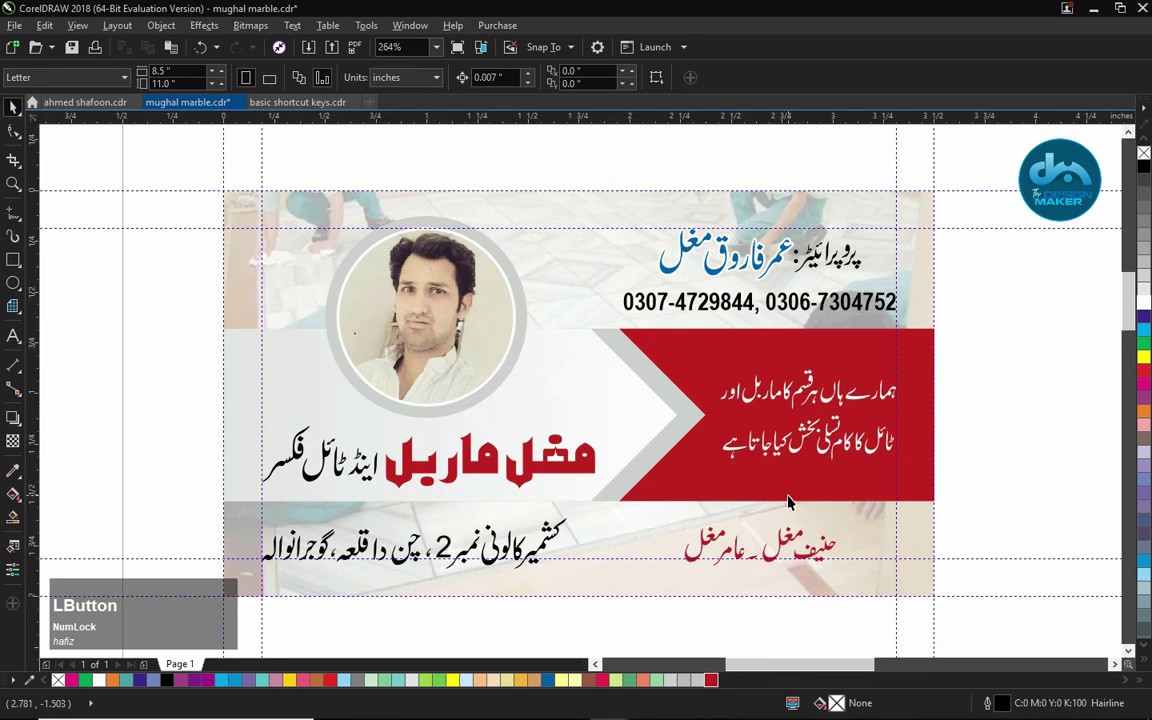
pyautogui.rightClick(155, 240)
pyautogui.click(174, 250)
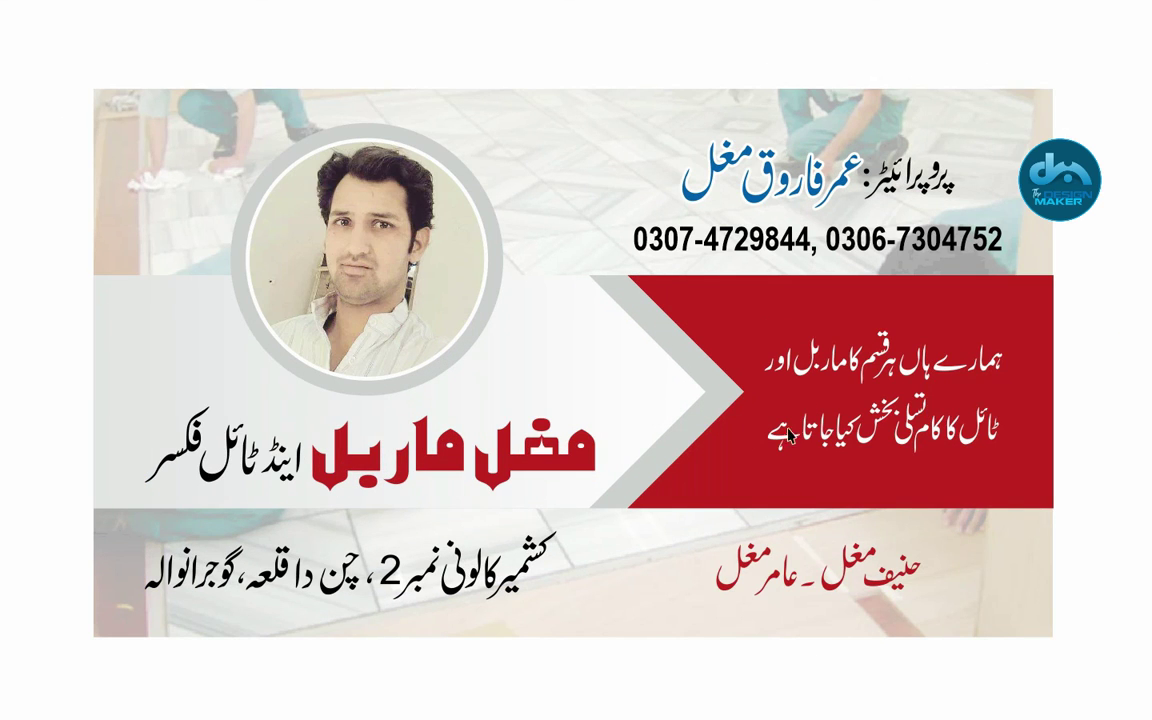